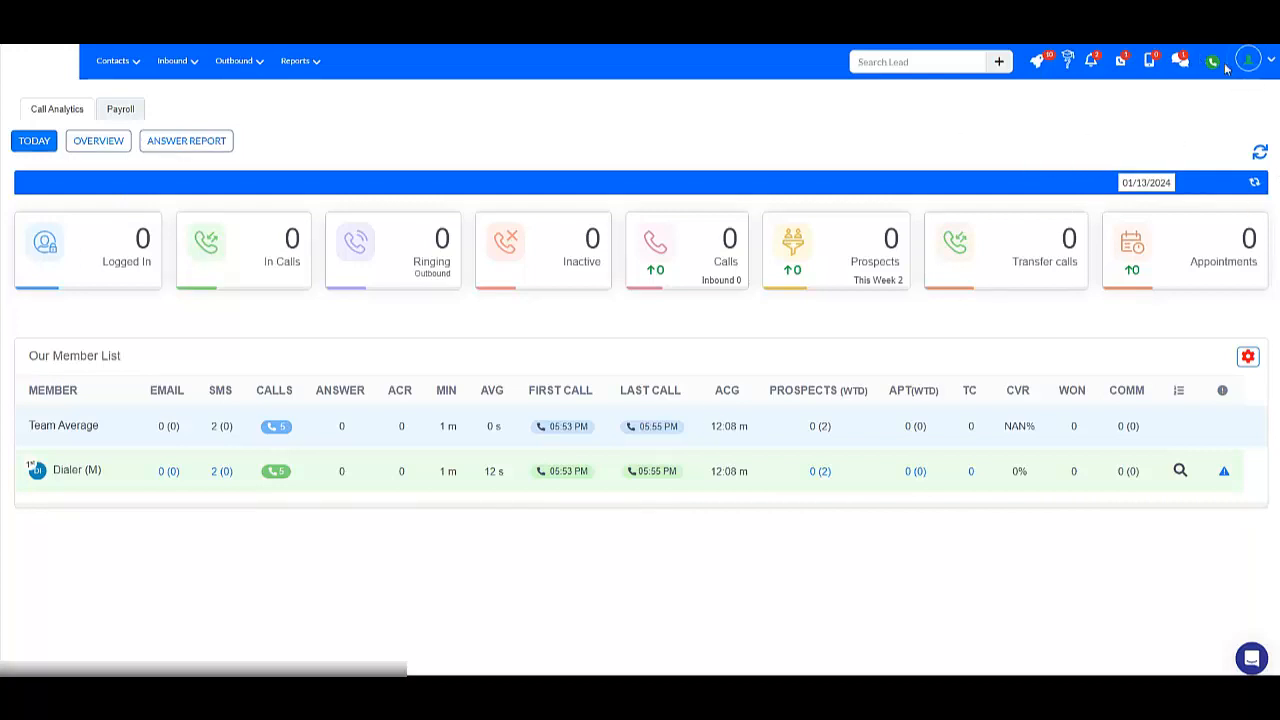
Open the team settings under Profile & Preferences and start adding a new team member.
{"action": "left_click", "coordinate": [1250, 62]}
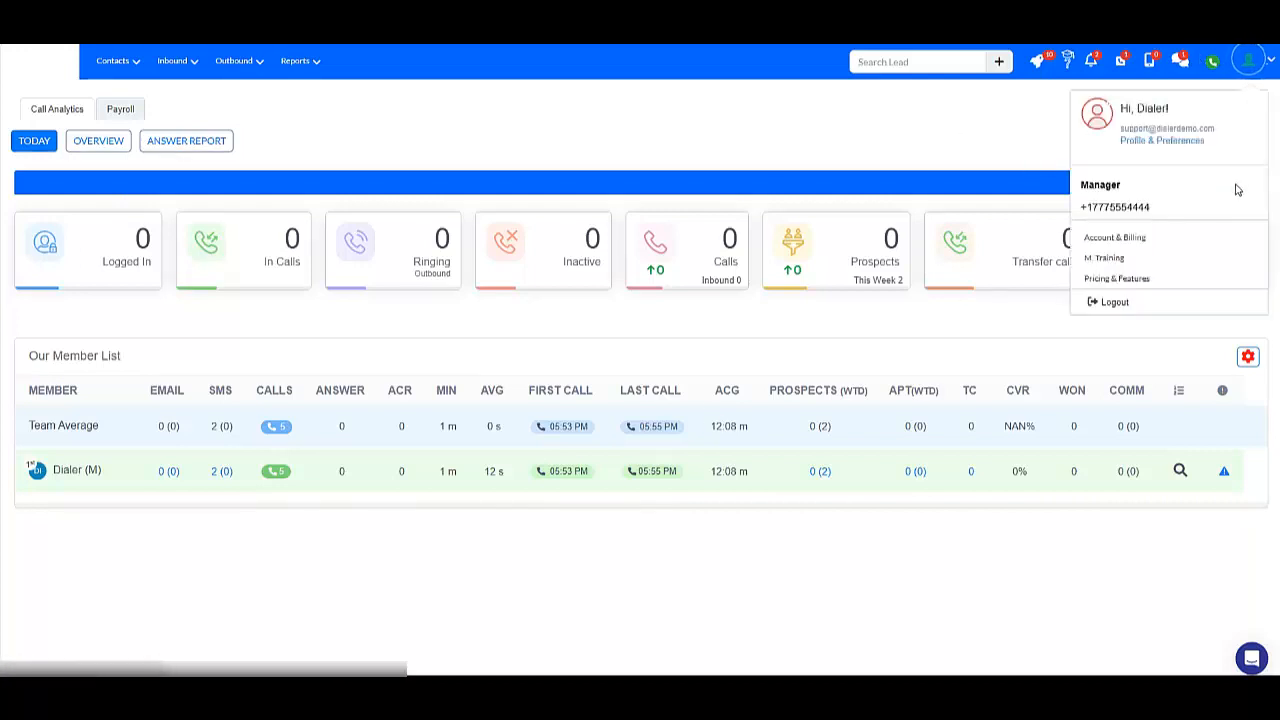
{"action": "left_click", "coordinate": [1162, 141]}
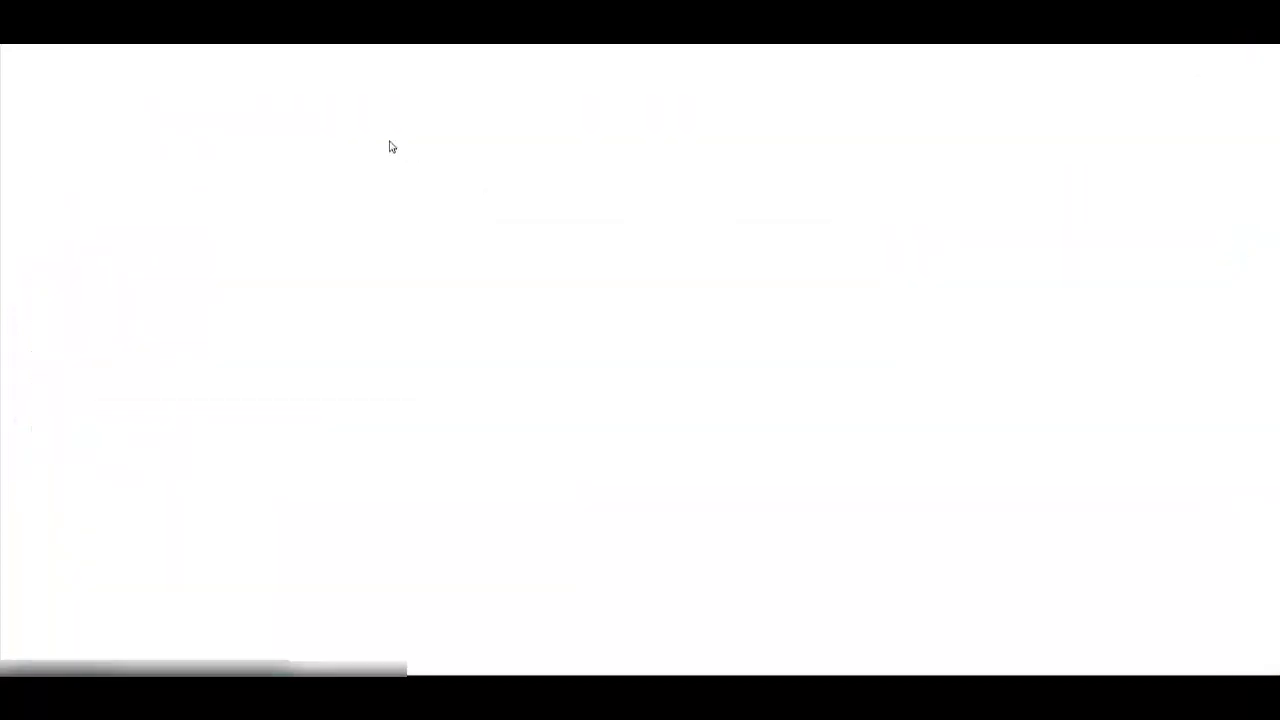
{"action": "left_click", "coordinate": [340, 117]}
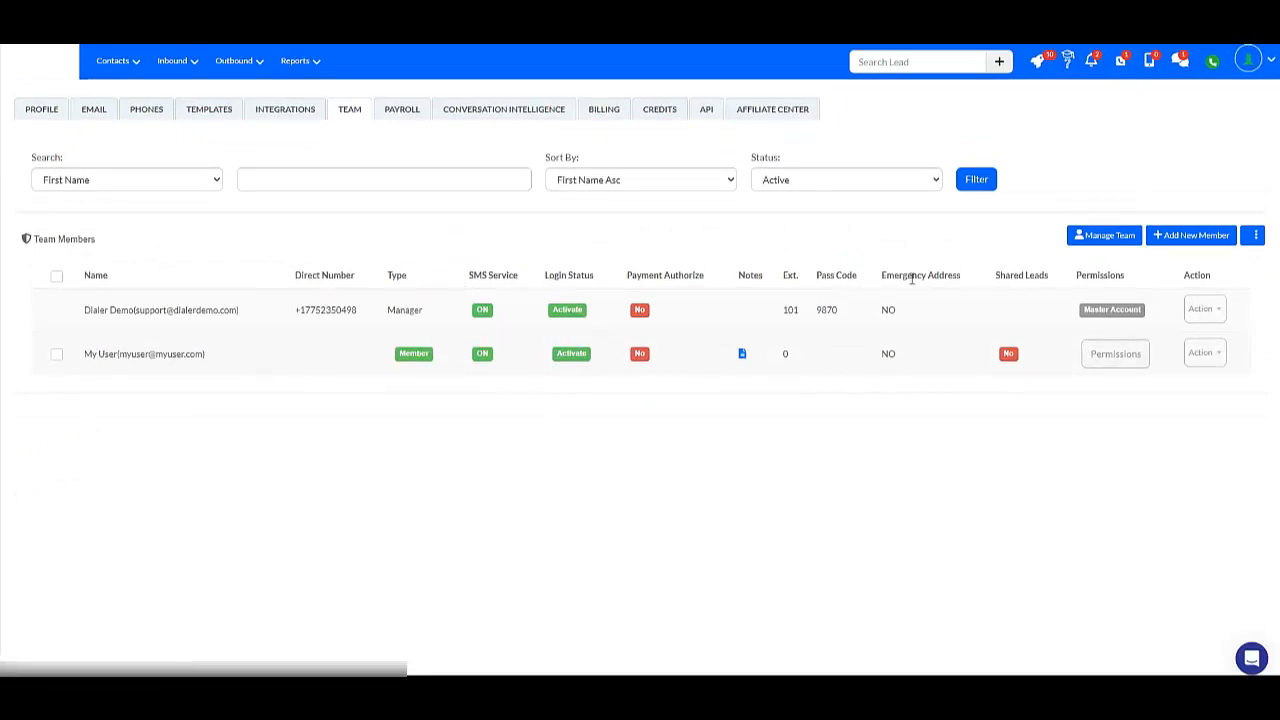
{"action": "left_click", "coordinate": [1197, 244]}
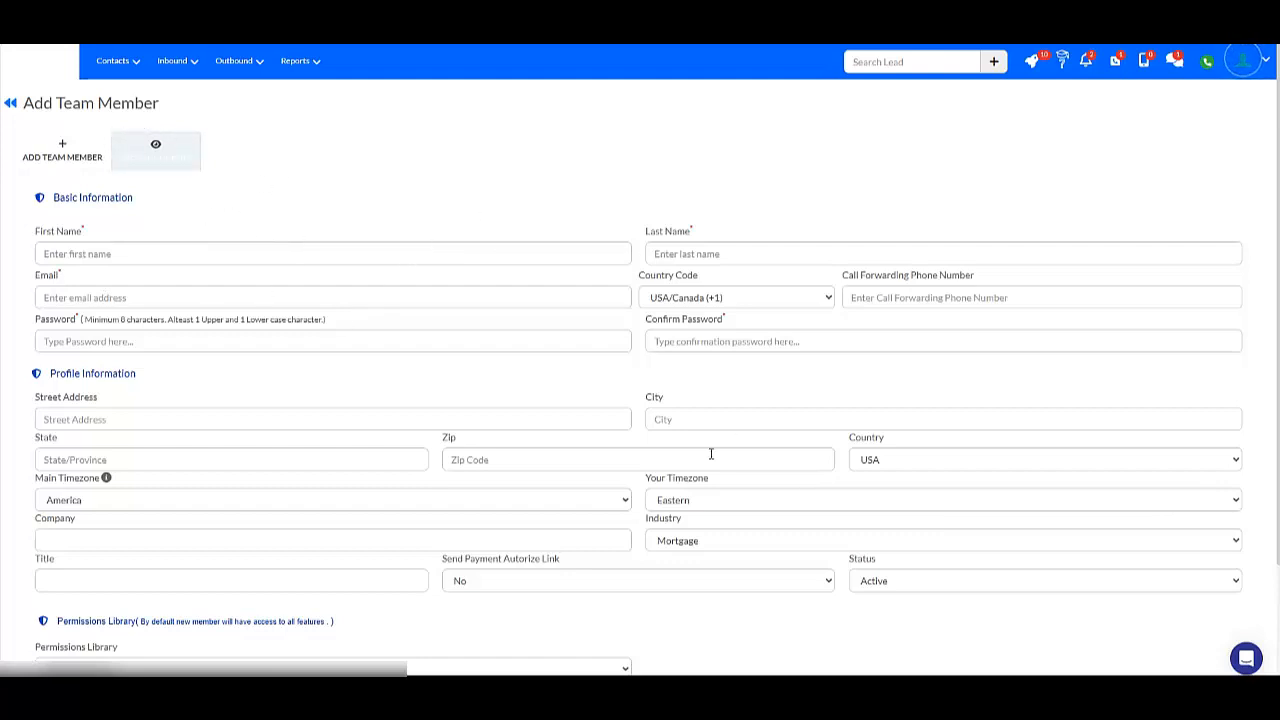
Enter the new member's first name, last name, e-mail, password and password confirmation, keeping All permissions as the permissions library option.
{"action": "left_click", "coordinate": [86, 257]}
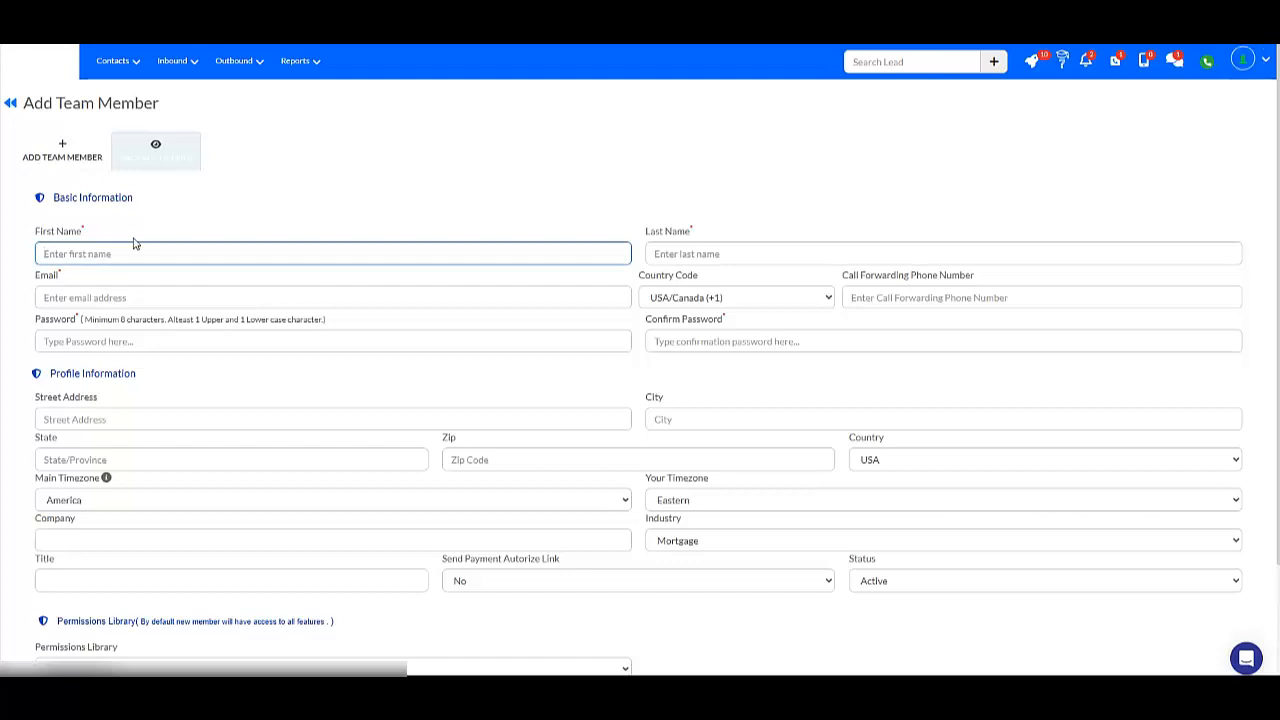
{"action": "type", "text": "Mary"}
{"action": "key", "text": "Tab"}
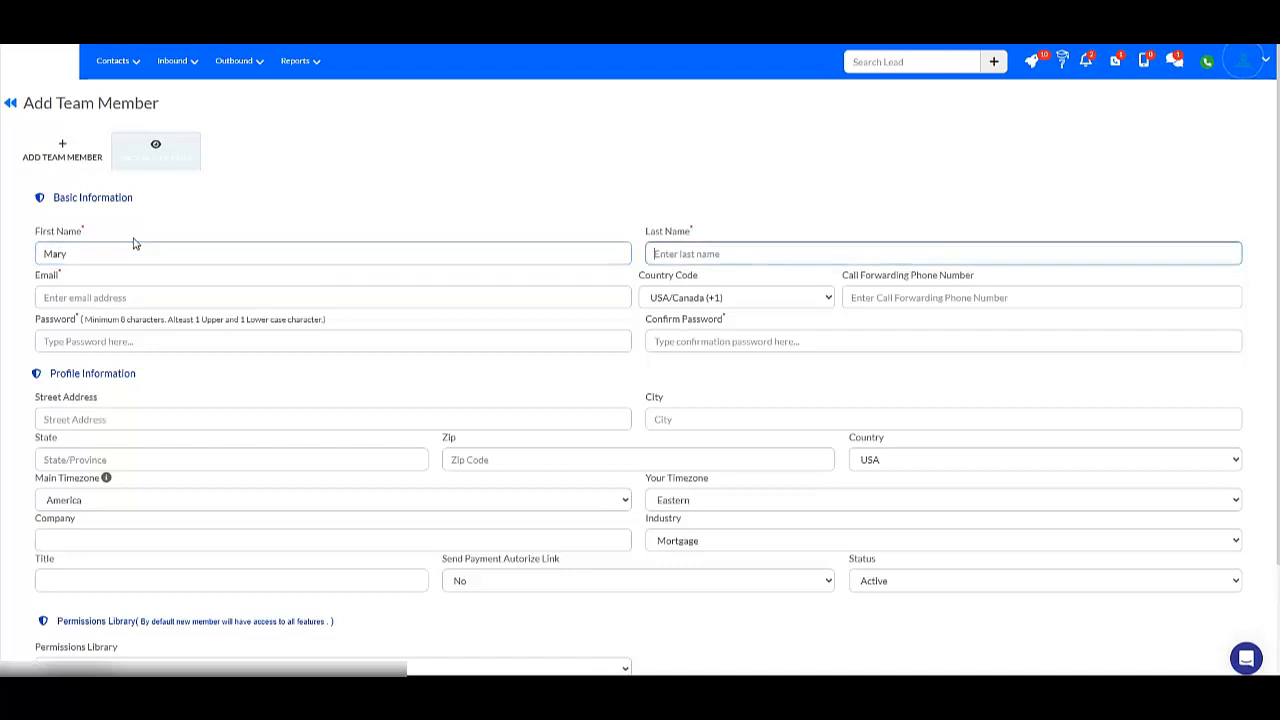
{"action": "type", "text": "Sample"}
{"action": "key", "text": "Tab"}
{"action": "type", "text": "mar"}
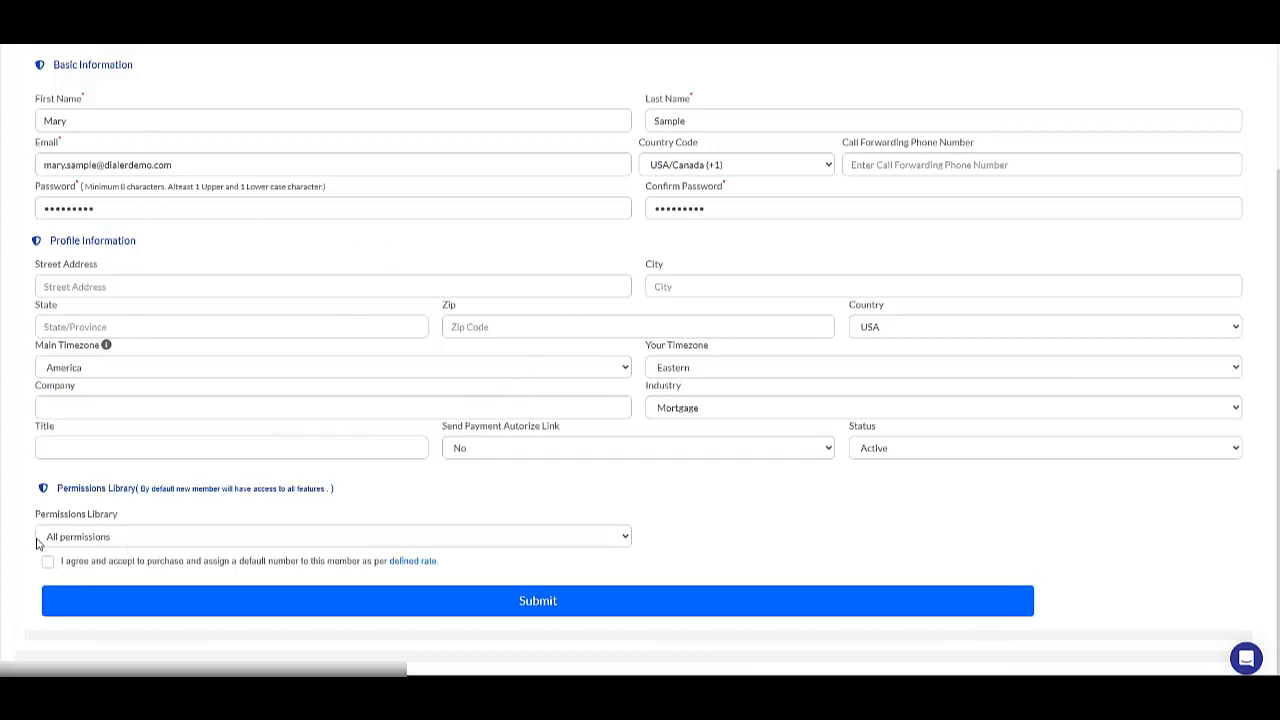
{"action": "left_click", "coordinate": [91, 543]}
{"action": "left_click", "coordinate": [104, 548]}
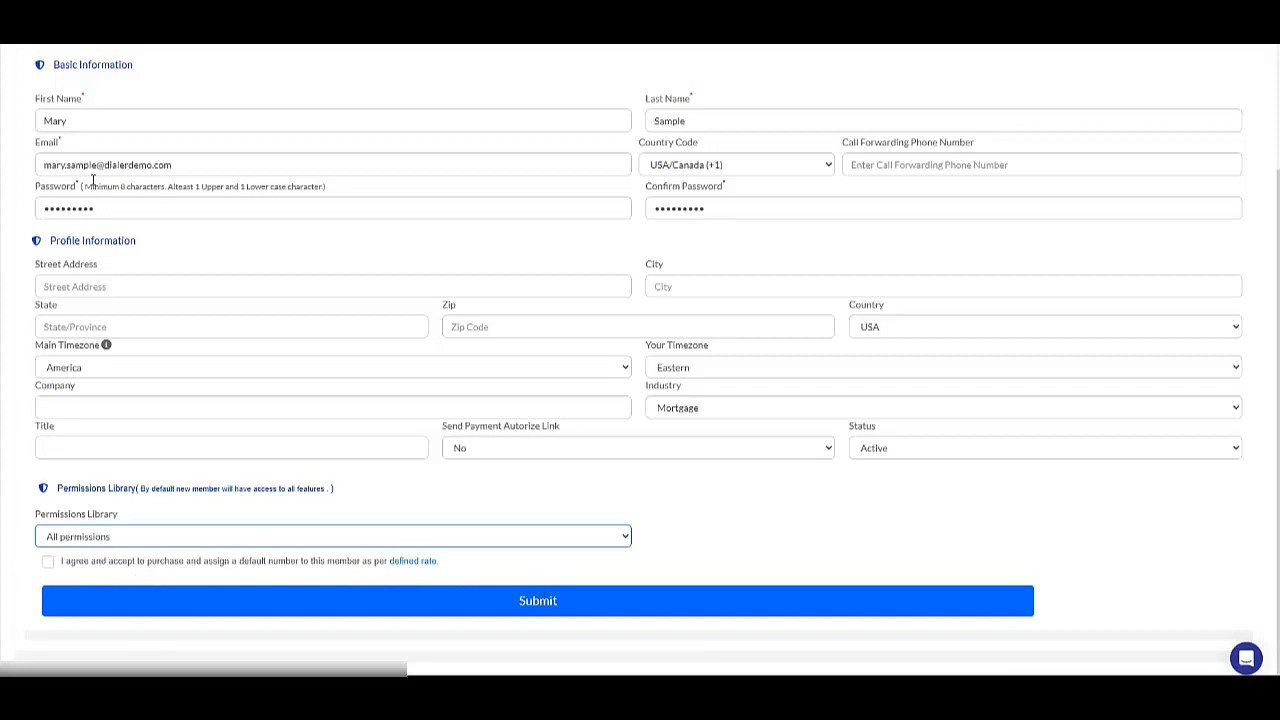
{"action": "left_click", "coordinate": [47, 561]}
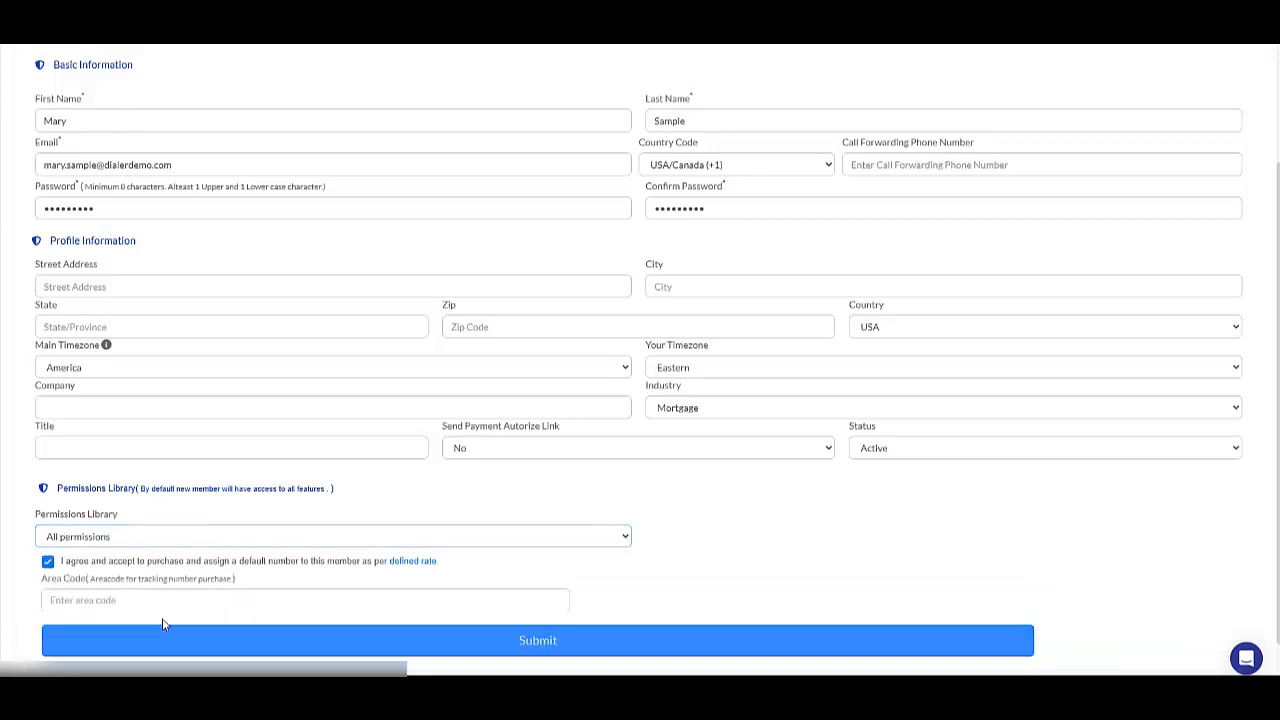
{"action": "left_click", "coordinate": [162, 603]}
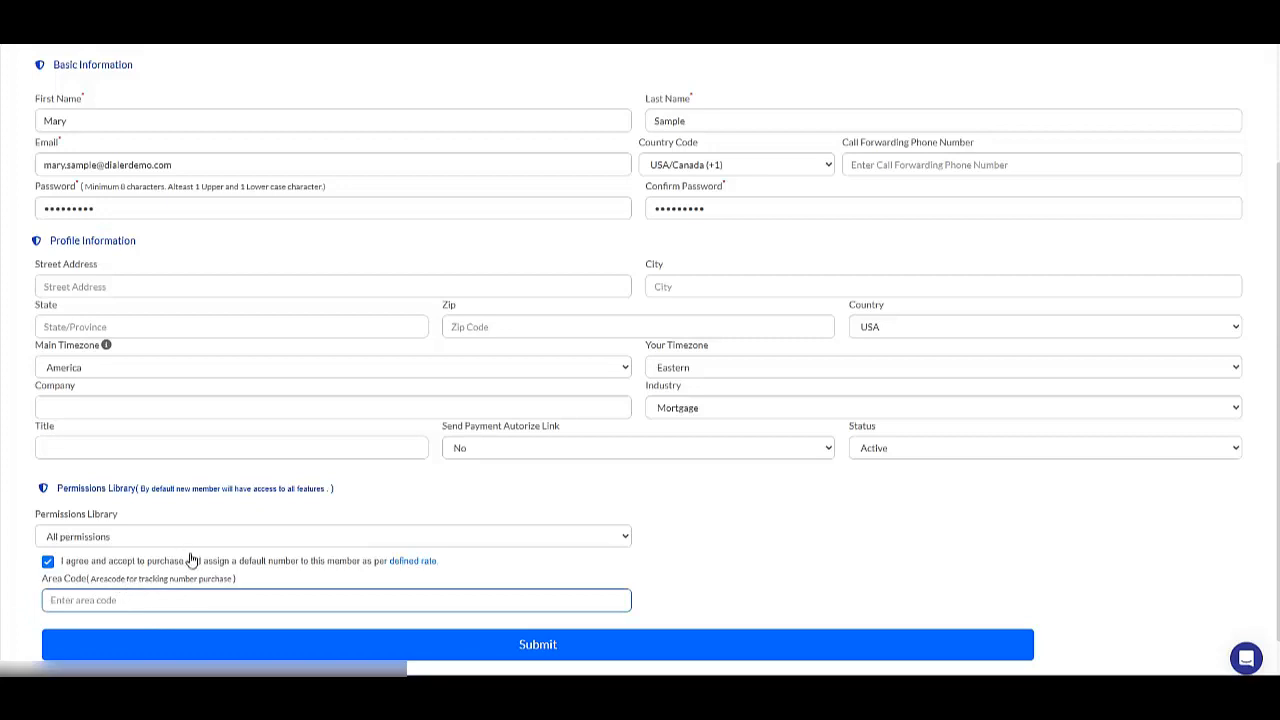
{"action": "left_click", "coordinate": [48, 562]}
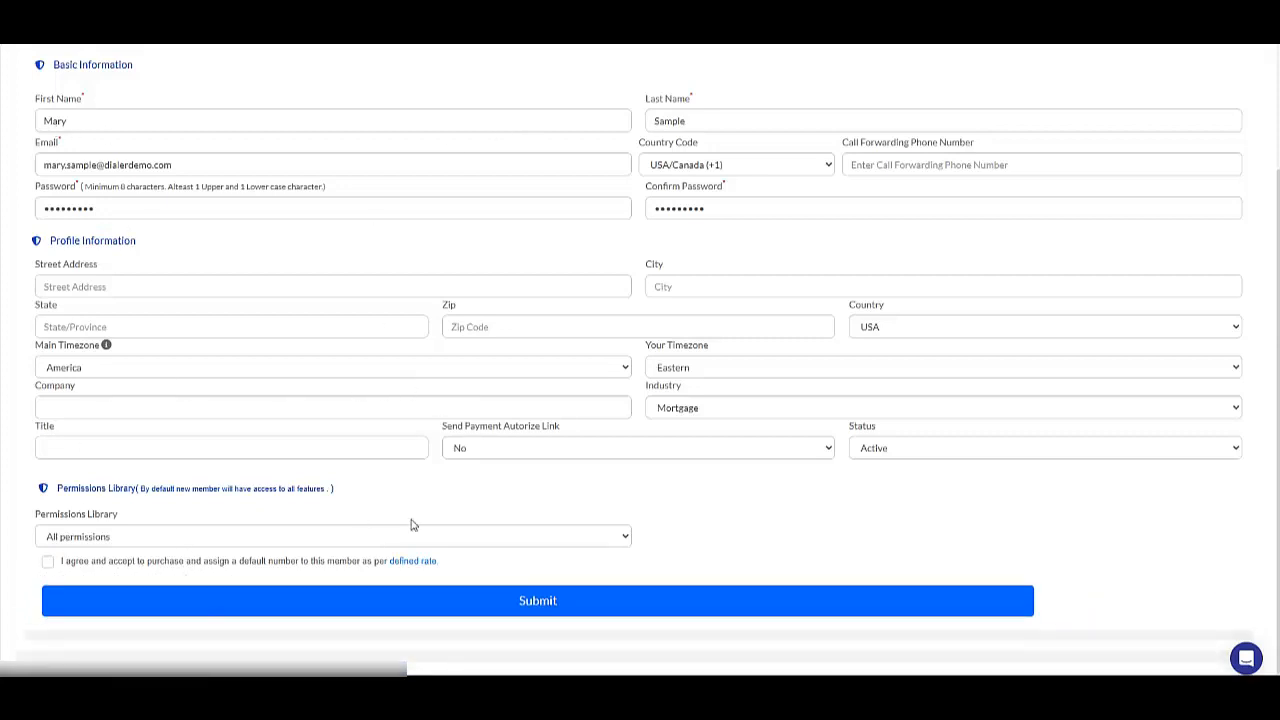
Submit the new team member form, re-entering the password and its confirmation.
{"action": "left_click", "coordinate": [541, 605]}
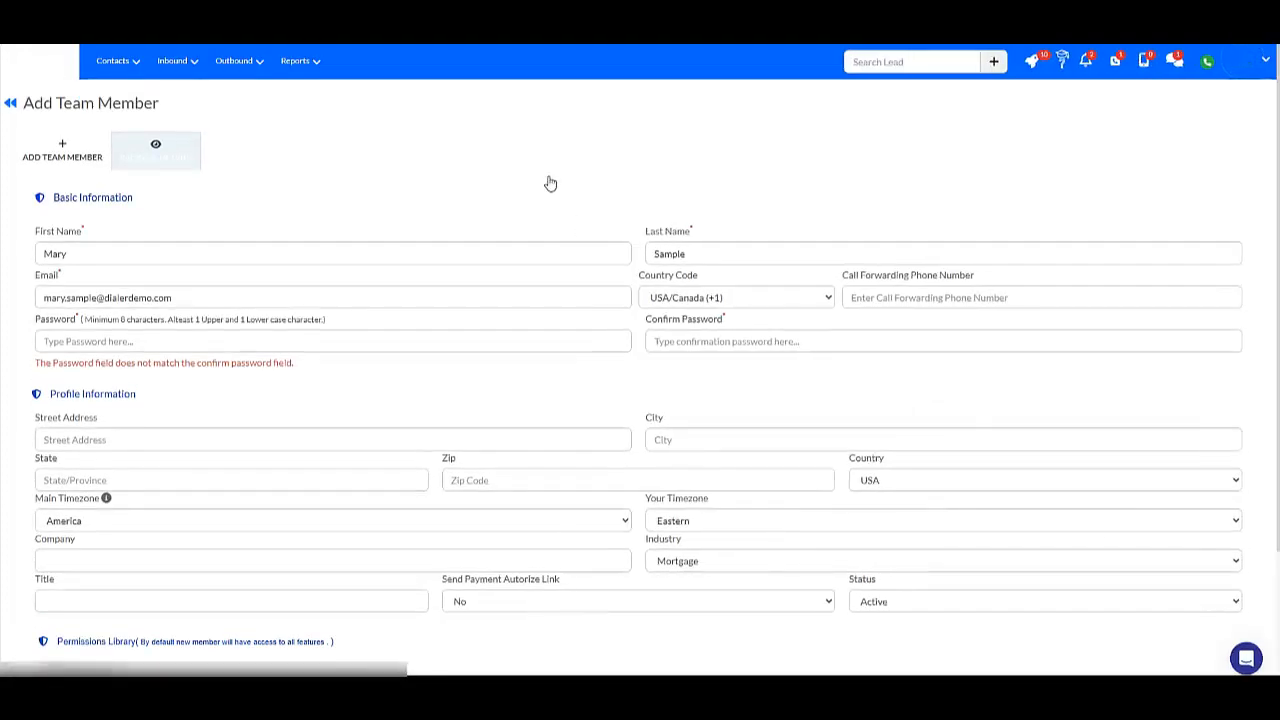
{"action": "scroll", "coordinate": [274, 257], "scroll_direction": "down", "scroll_amount": 2}
{"action": "left_click", "coordinate": [277, 605]}
{"action": "scroll", "coordinate": [530, 195], "scroll_direction": "down", "scroll_amount": 2}
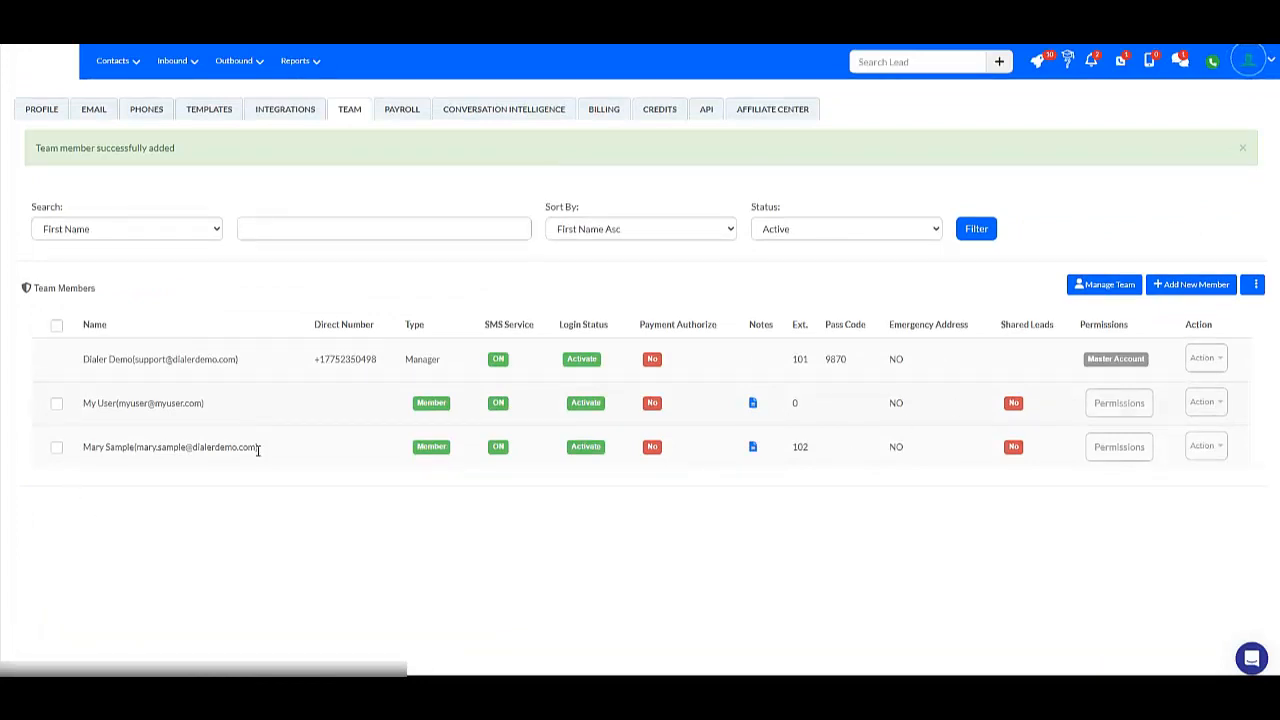
Open the newly added member's permissions and examine the page permissions, including the sub tabs of Templates.
{"action": "left_click_drag", "start_coordinate": [89, 452], "coordinate": [229, 549]}
{"action": "left_click", "coordinate": [231, 573]}
{"action": "left_click", "coordinate": [1128, 450]}
{"action": "left_click", "coordinate": [1111, 446]}
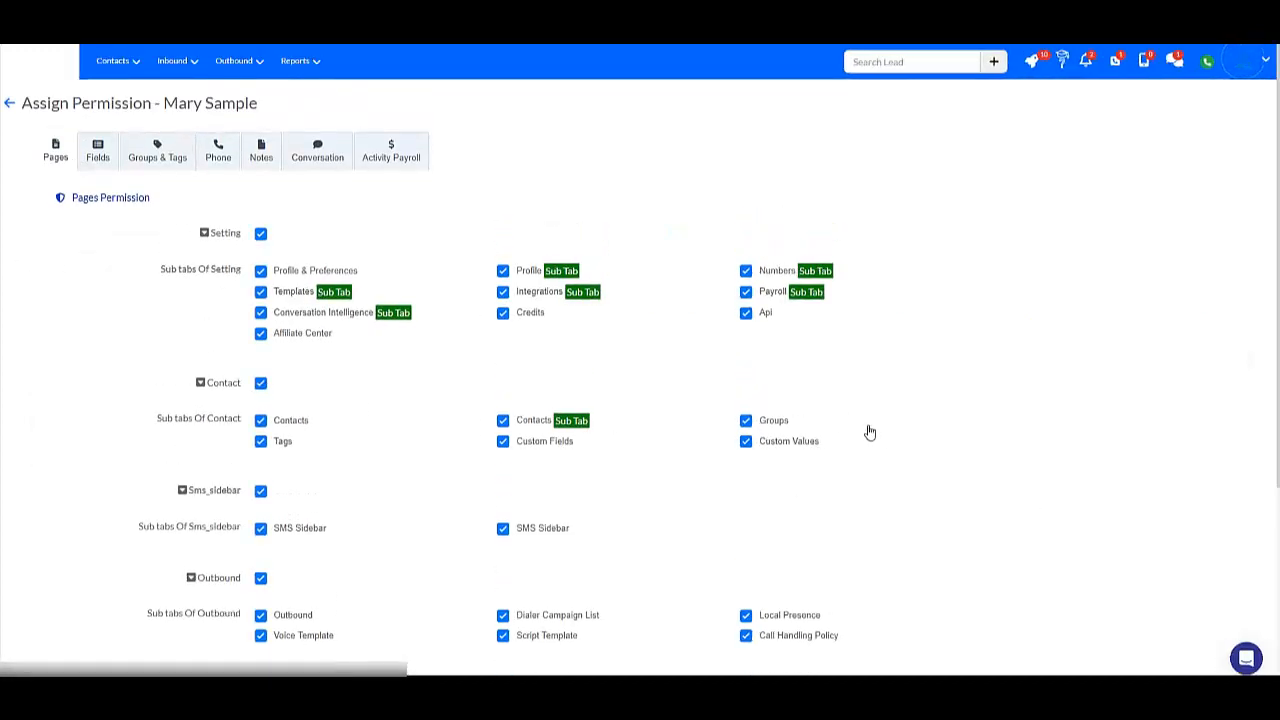
{"action": "scroll", "coordinate": [880, 435], "scroll_direction": "down", "scroll_amount": 3}
{"action": "scroll", "coordinate": [908, 446], "scroll_direction": "up", "scroll_amount": 3}
{"action": "left_click", "coordinate": [331, 292]}
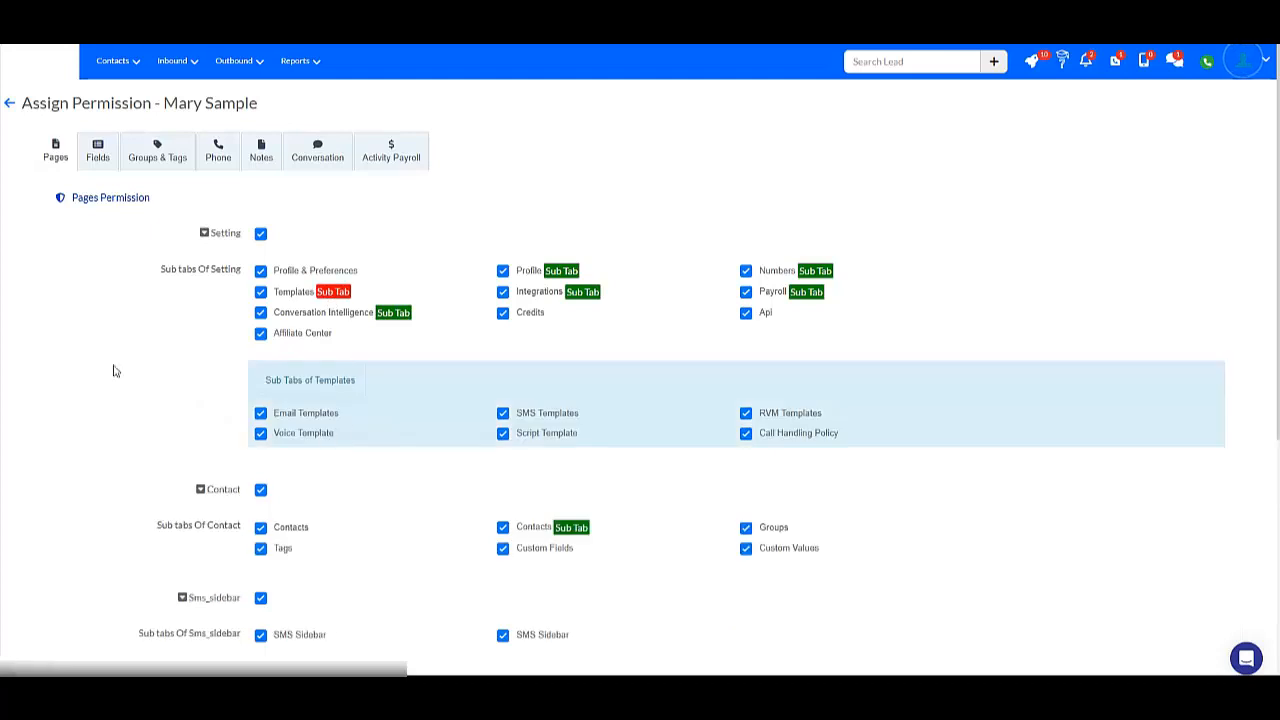
{"action": "left_click", "coordinate": [336, 292]}
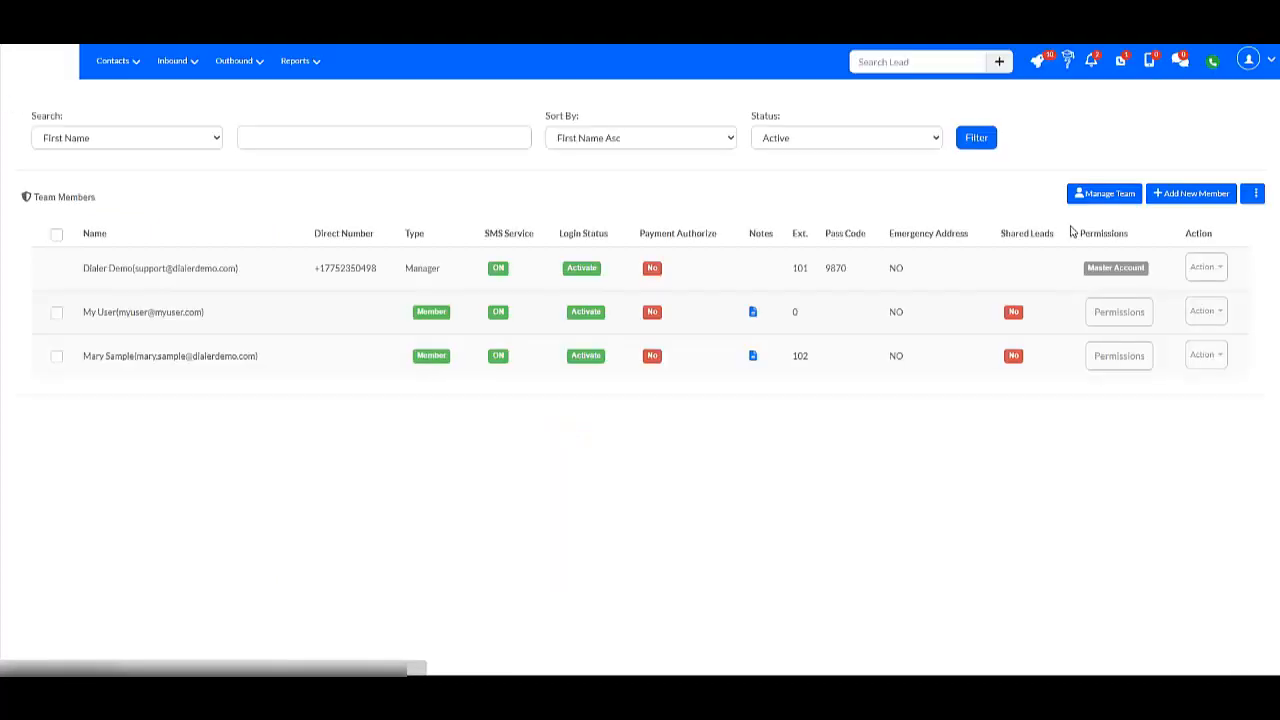
Open the Permissions Library from the team page and start adding a new permission set.
{"action": "left_click", "coordinate": [1256, 238]}
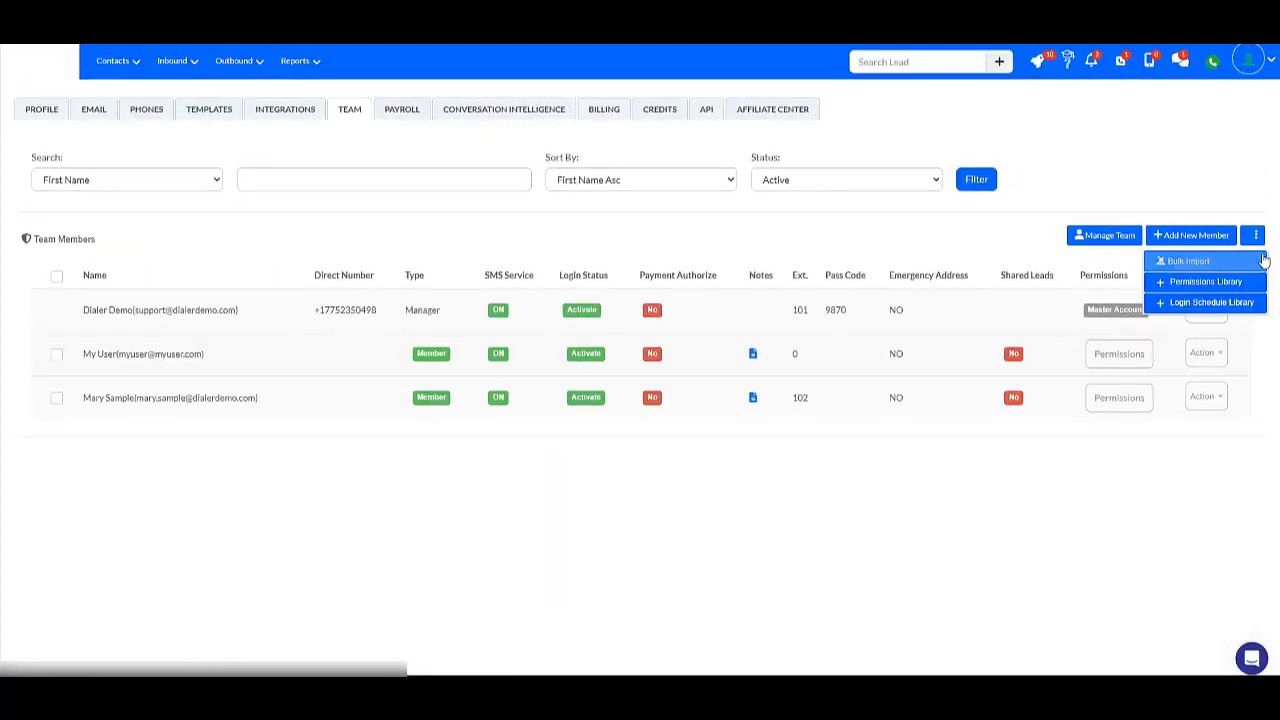
{"action": "left_click", "coordinate": [1206, 283]}
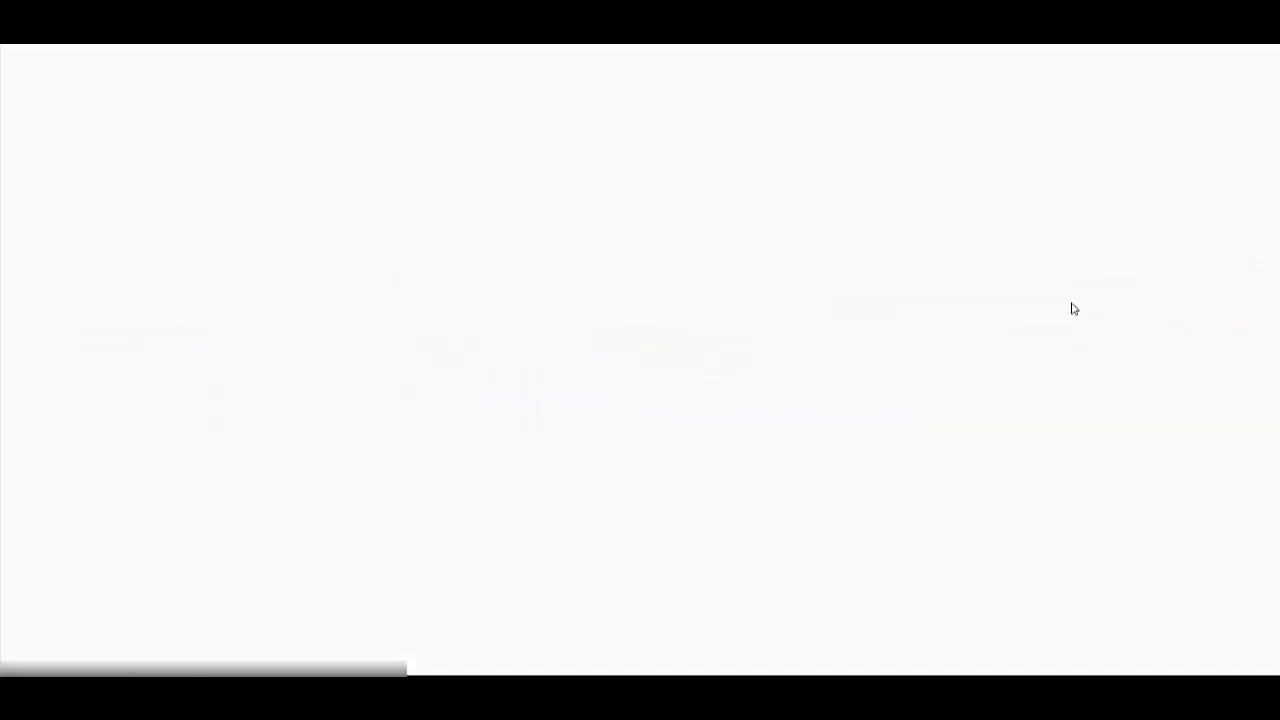
{"action": "left_click", "coordinate": [1208, 256]}
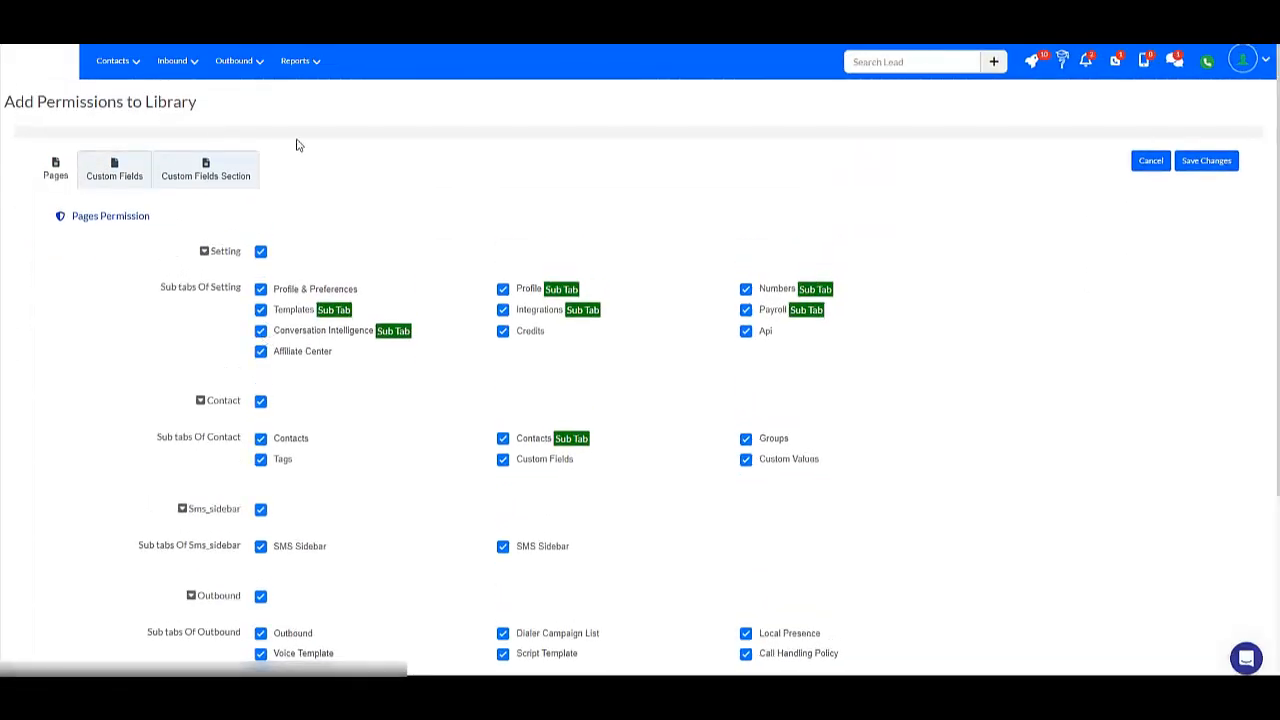
Disable the Sms_sidebar and Outbound page permissions with all their sub tabs in the new permission set.
{"action": "scroll", "coordinate": [270, 440], "scroll_direction": "down", "scroll_amount": 3}
{"action": "left_click", "coordinate": [260, 259]}
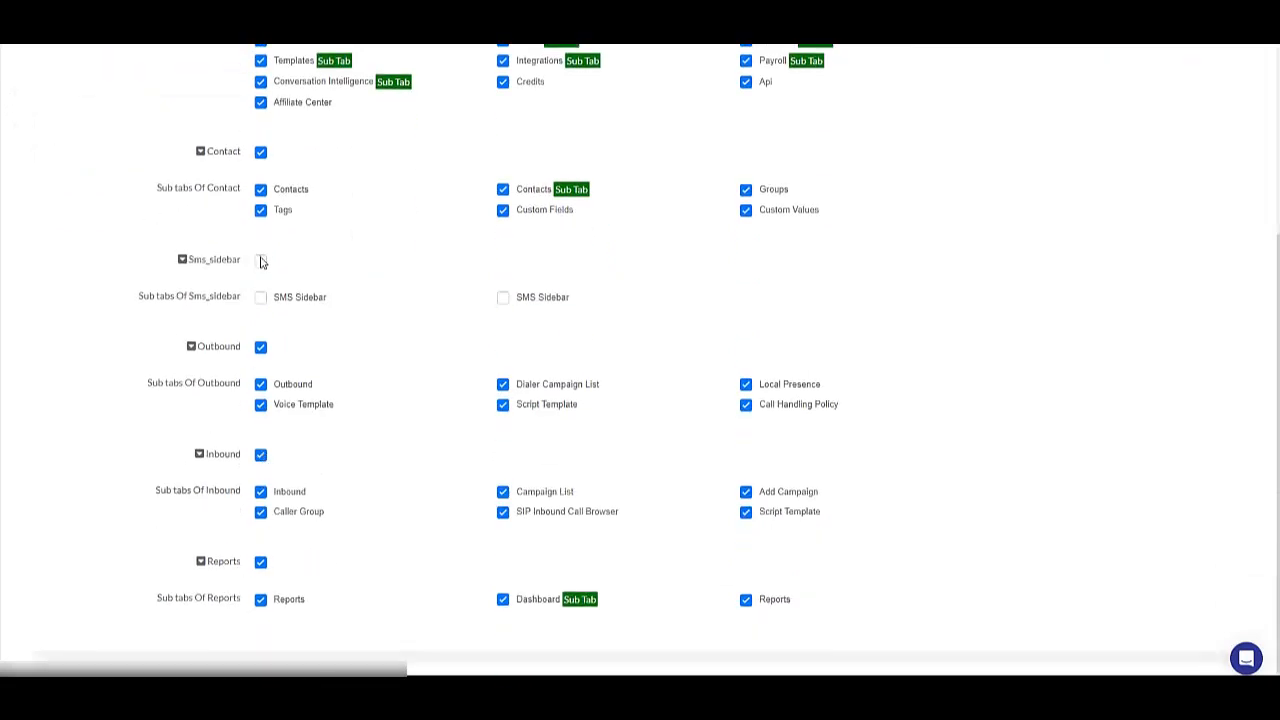
{"action": "left_click", "coordinate": [260, 346]}
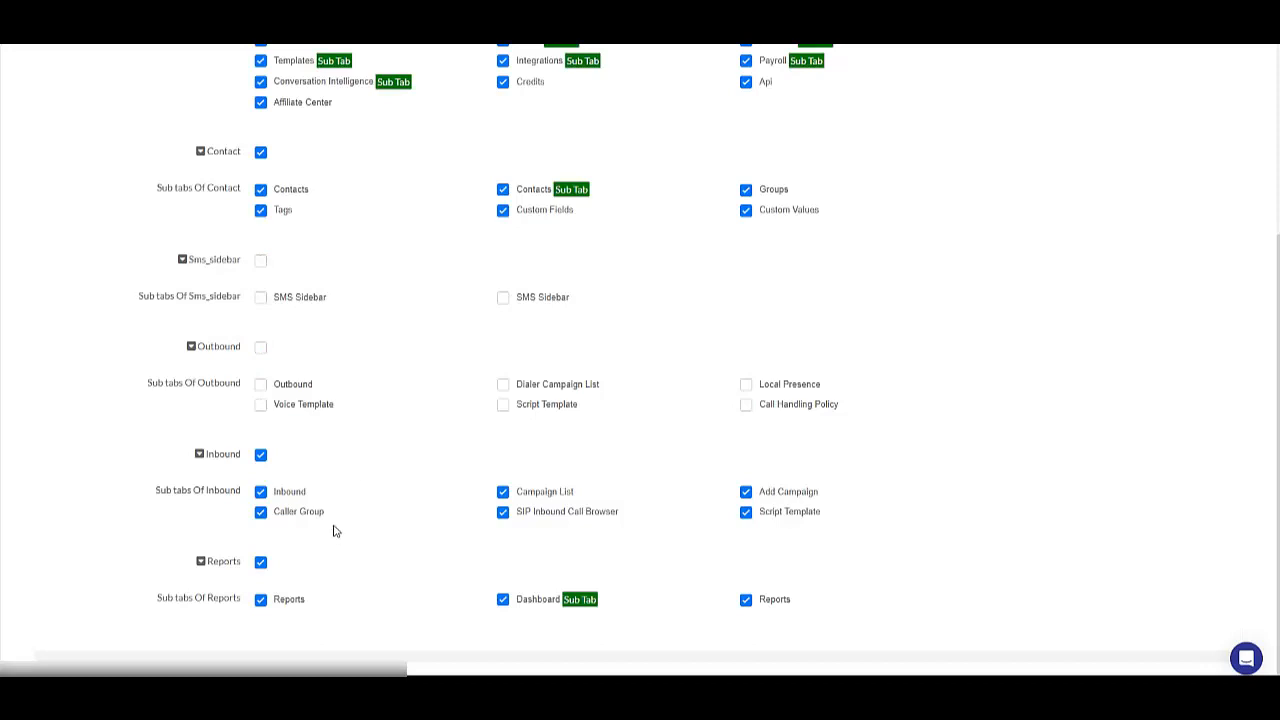
{"action": "scroll", "coordinate": [334, 520], "scroll_direction": "up", "scroll_amount": 3}
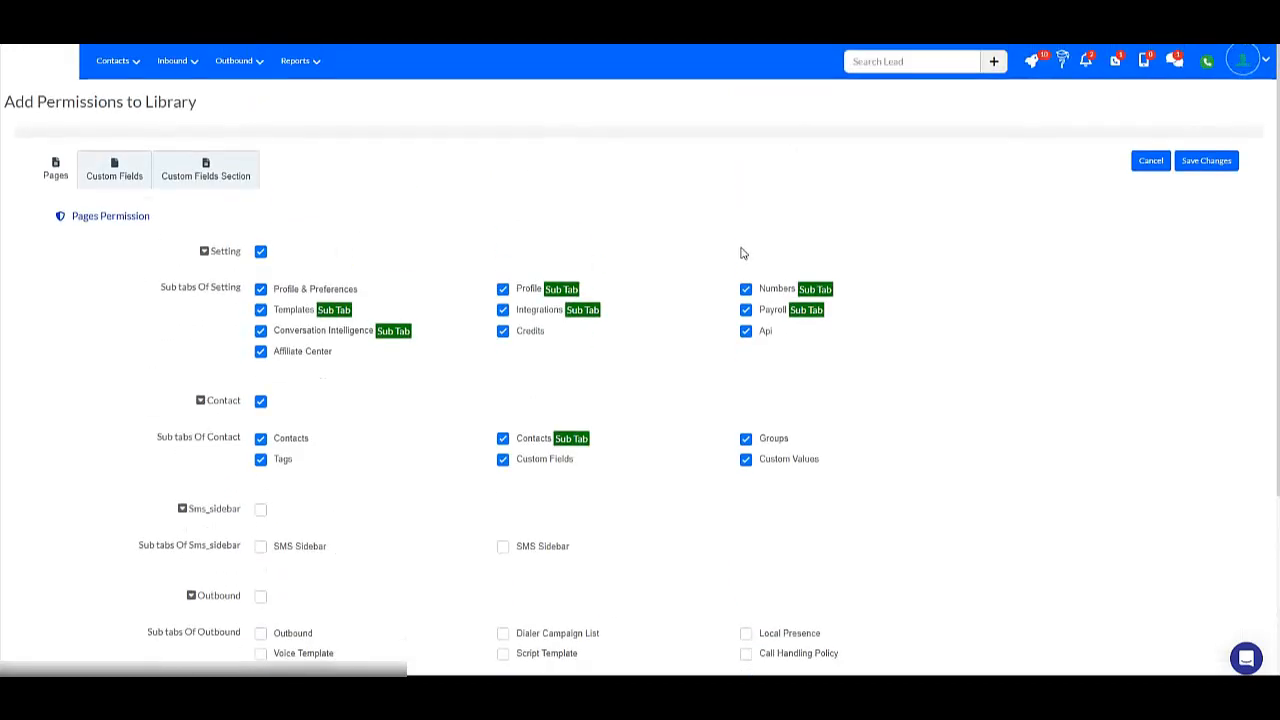
{"action": "scroll", "coordinate": [445, 400], "scroll_direction": "down", "scroll_amount": 3}
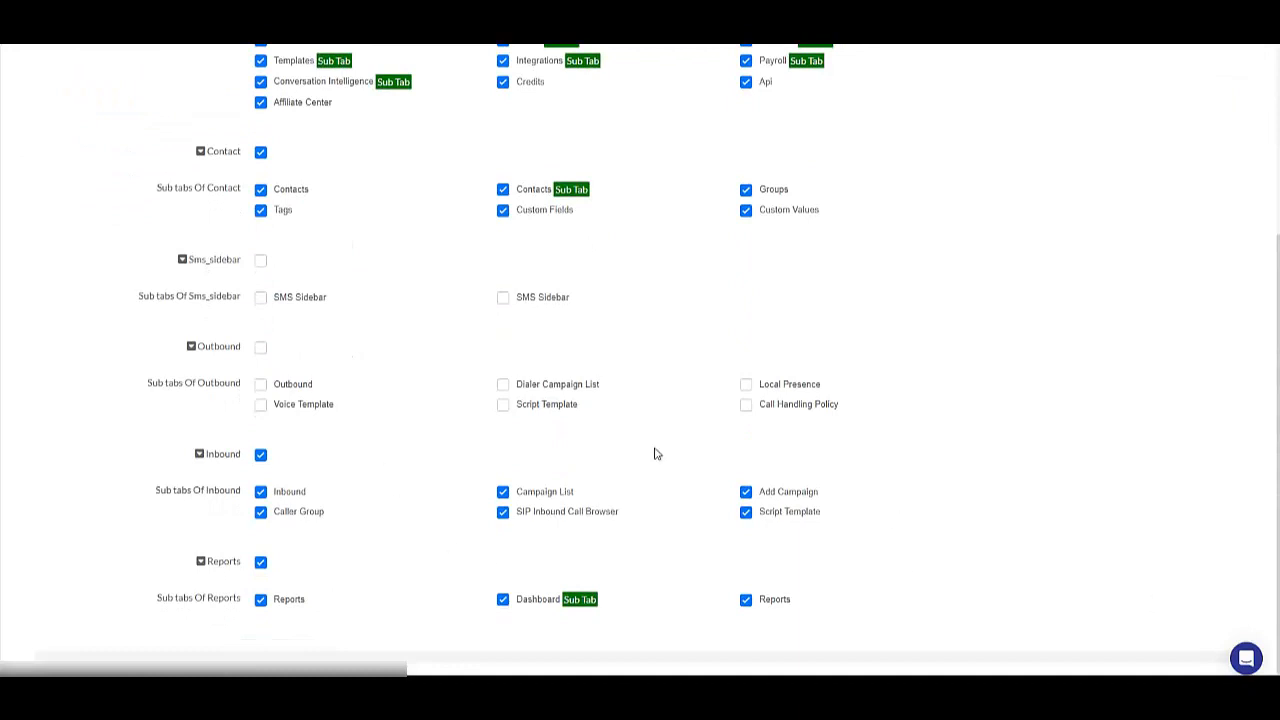
{"action": "scroll", "coordinate": [894, 520], "scroll_direction": "up", "scroll_amount": 3}
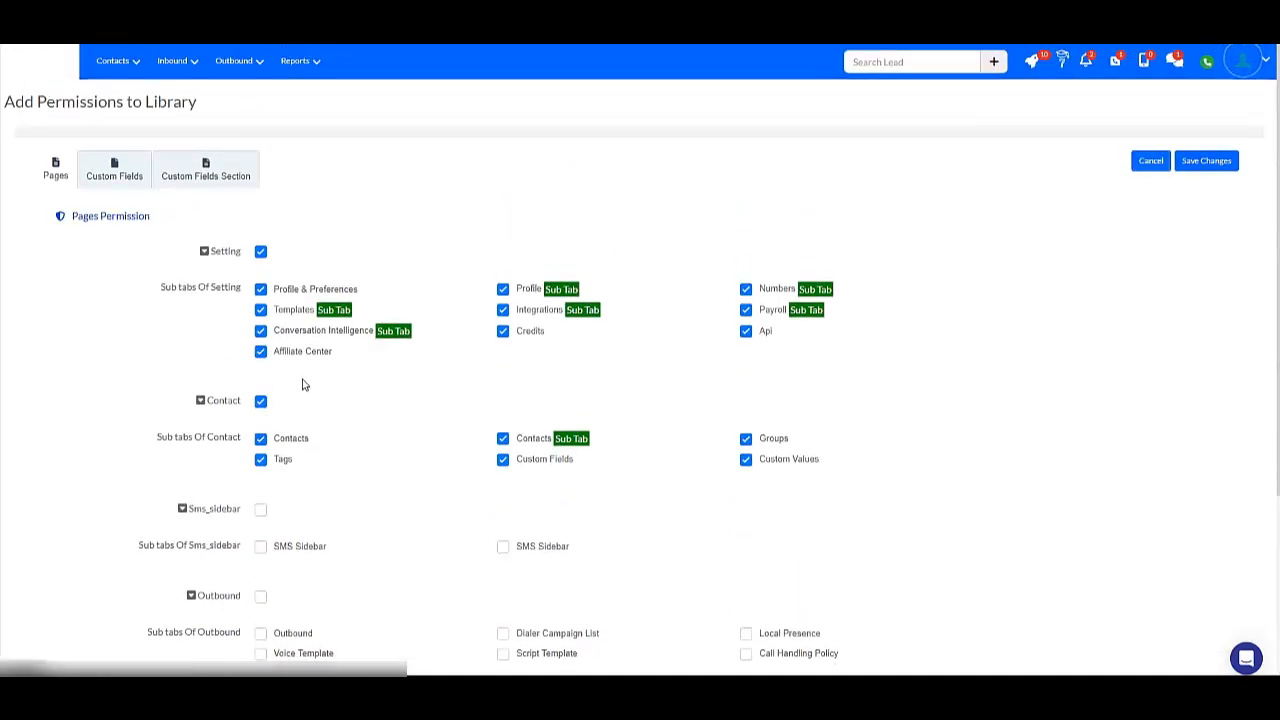
Save the permission set to the library with the title "Sample Permission 1".
{"action": "left_click", "coordinate": [1218, 162]}
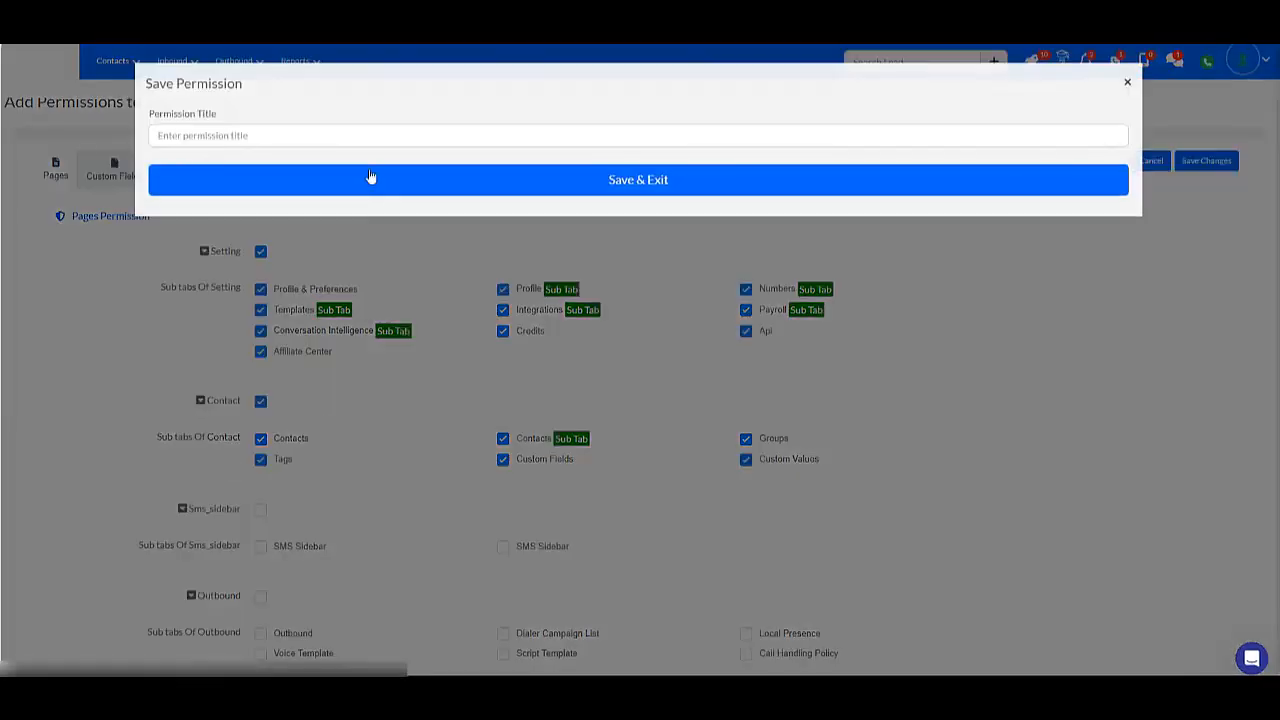
{"action": "left_click", "coordinate": [284, 138]}
{"action": "type", "text": "SA"}
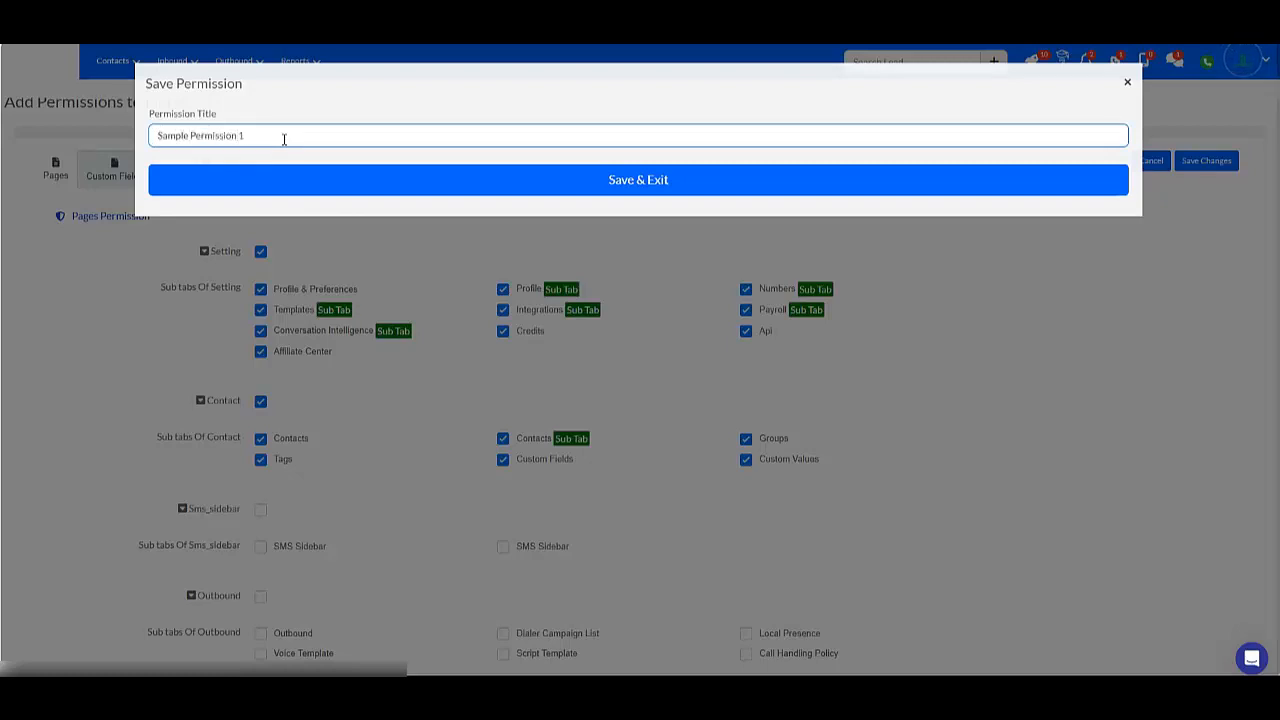
{"action": "left_click", "coordinate": [626, 190]}
{"action": "left_click", "coordinate": [644, 431]}
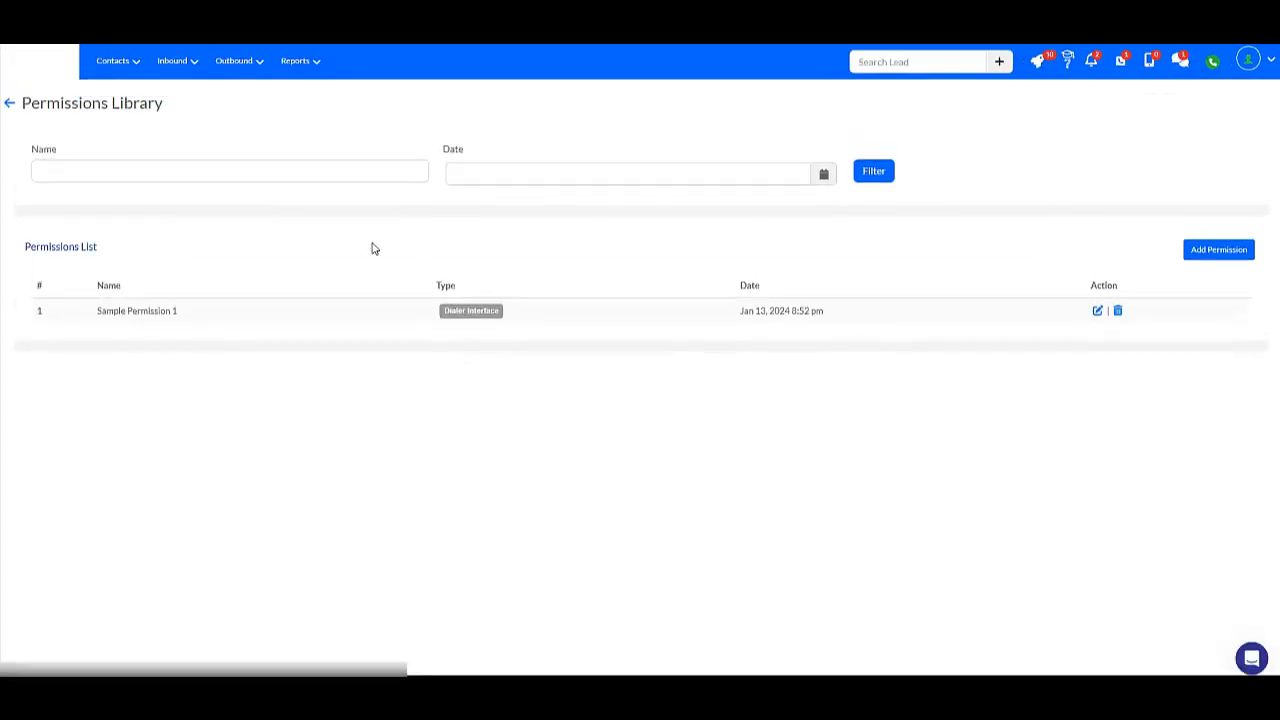
Return to the team settings and open the newly added member's account settings for editing.
{"action": "left_click", "coordinate": [1258, 72]}
{"action": "left_click", "coordinate": [1171, 149]}
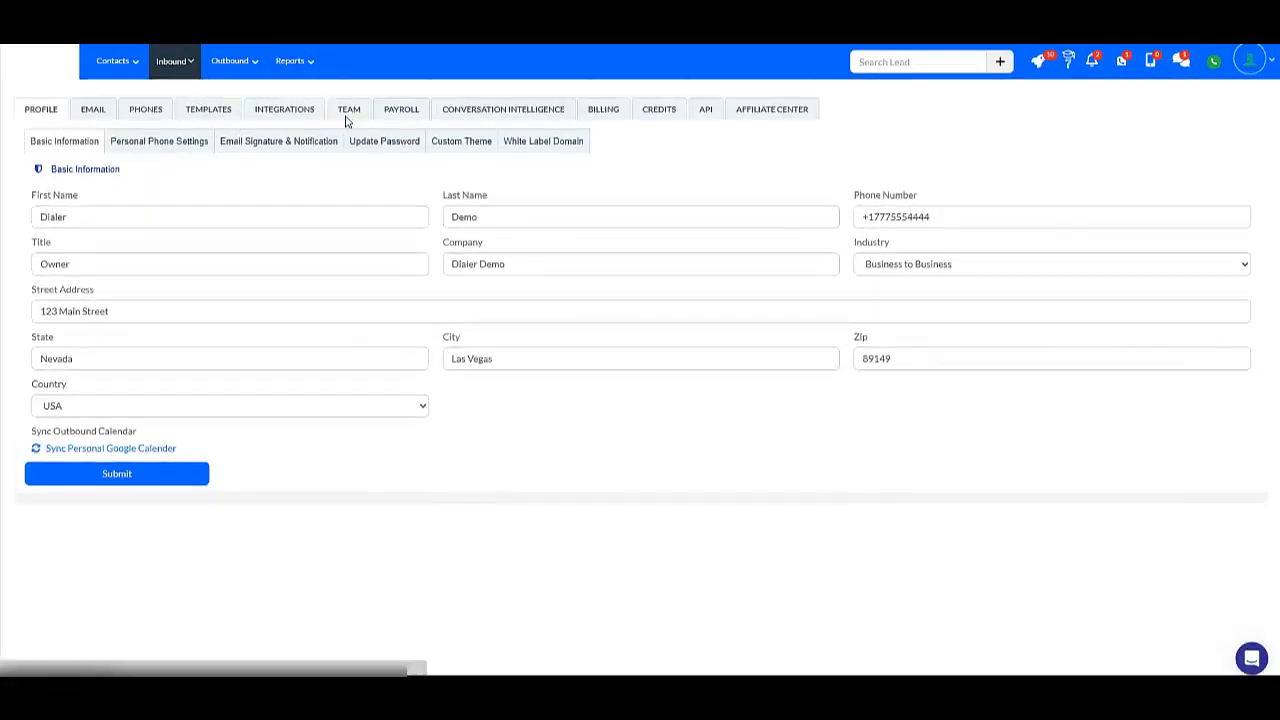
{"action": "left_click", "coordinate": [347, 112]}
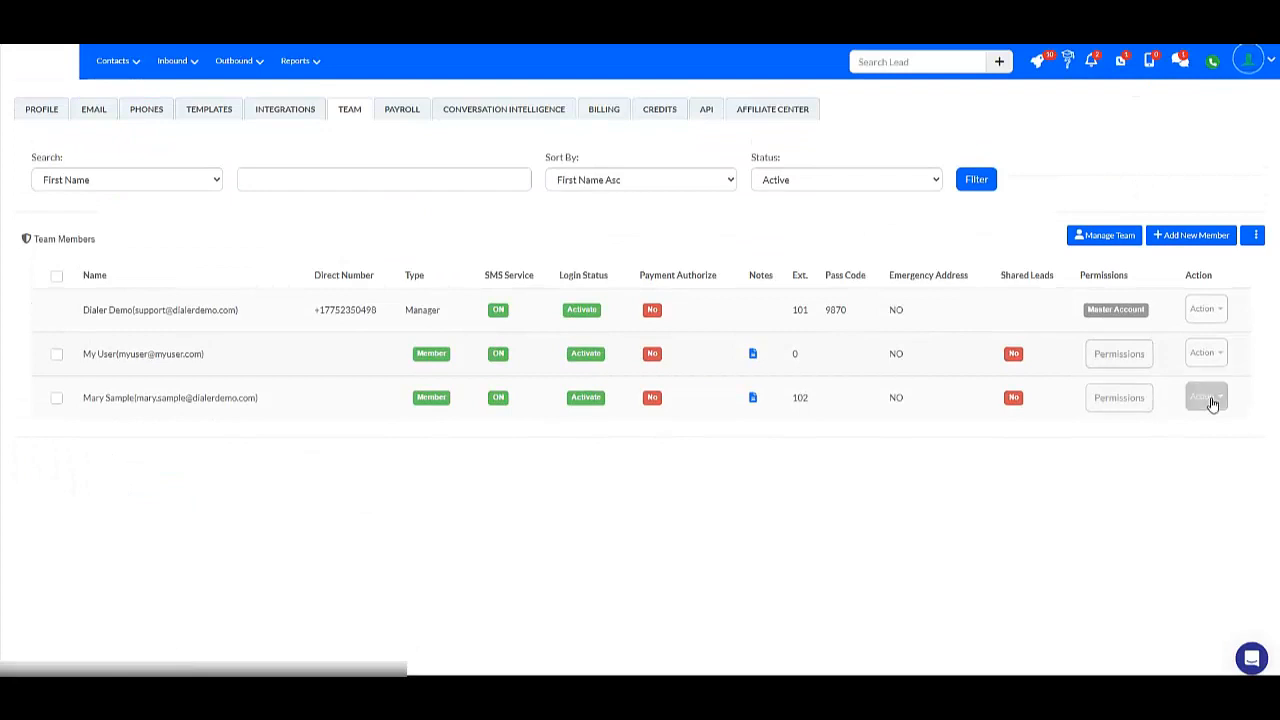
{"action": "left_click", "coordinate": [1207, 398]}
{"action": "left_click", "coordinate": [1128, 474]}
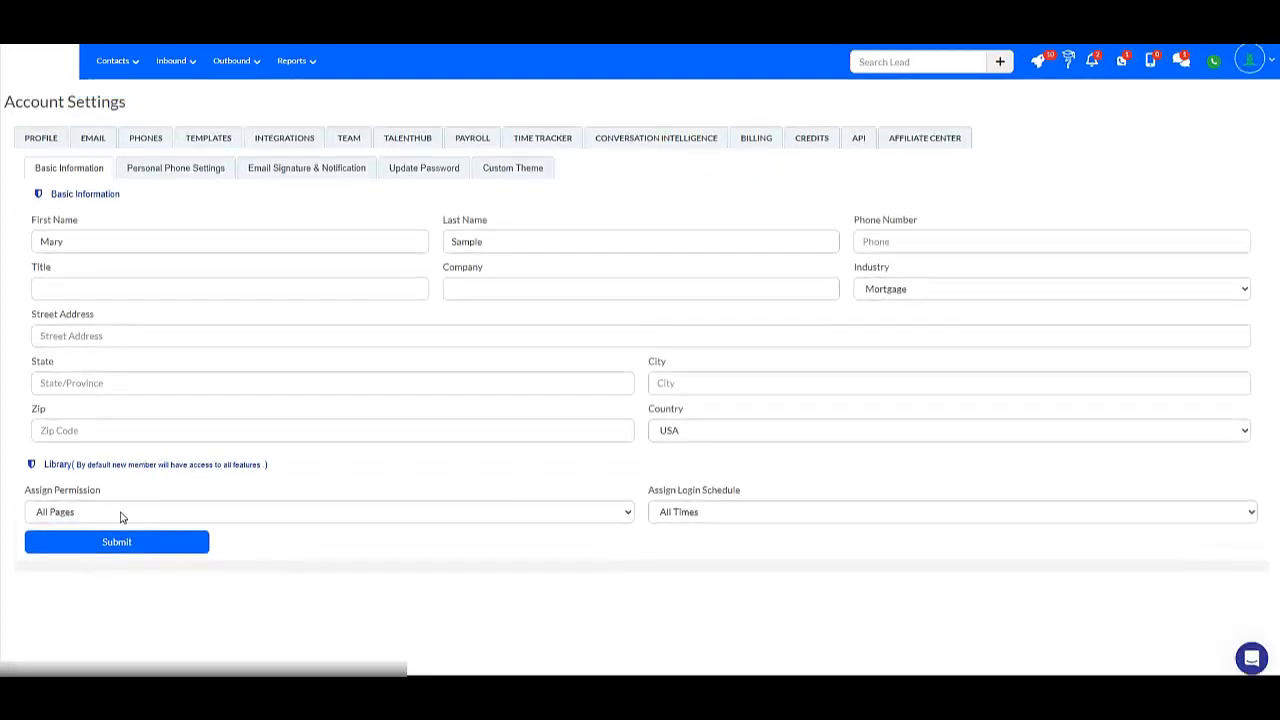
Assign Sample Permission 1 to the member and submit the account settings.
{"action": "left_click", "coordinate": [122, 511]}
{"action": "left_click", "coordinate": [172, 548]}
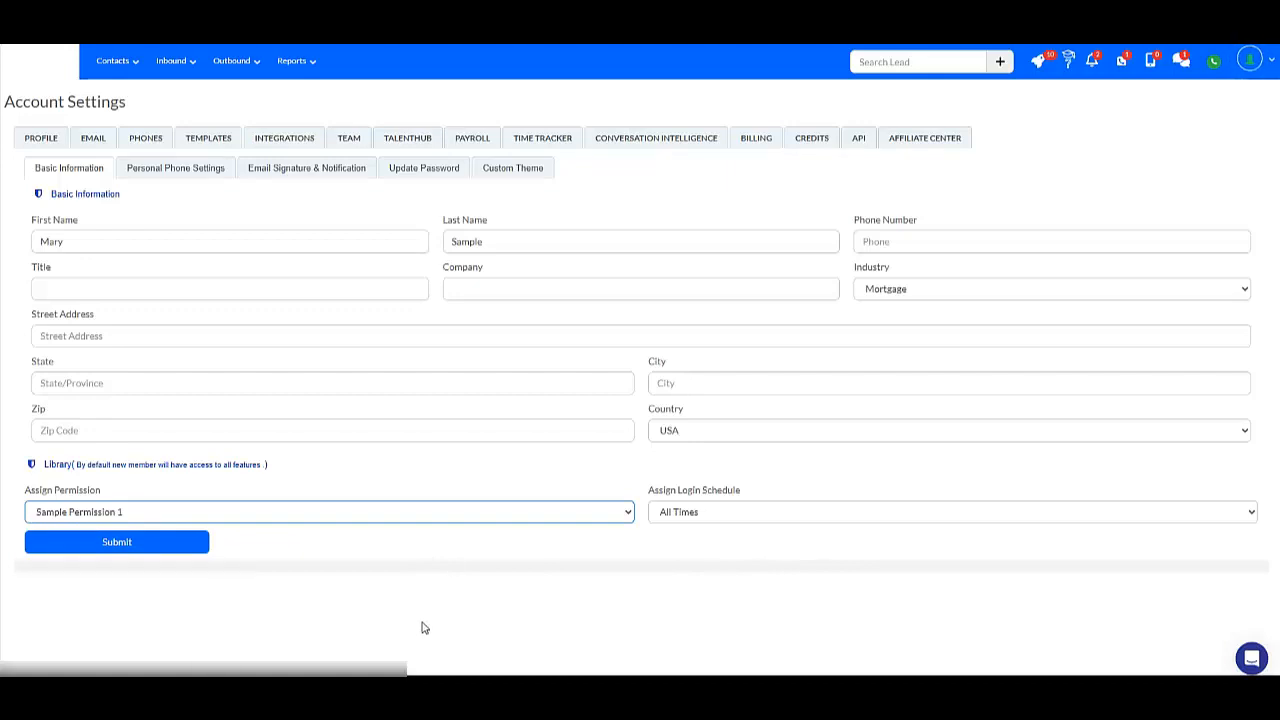
{"action": "left_click", "coordinate": [116, 542]}
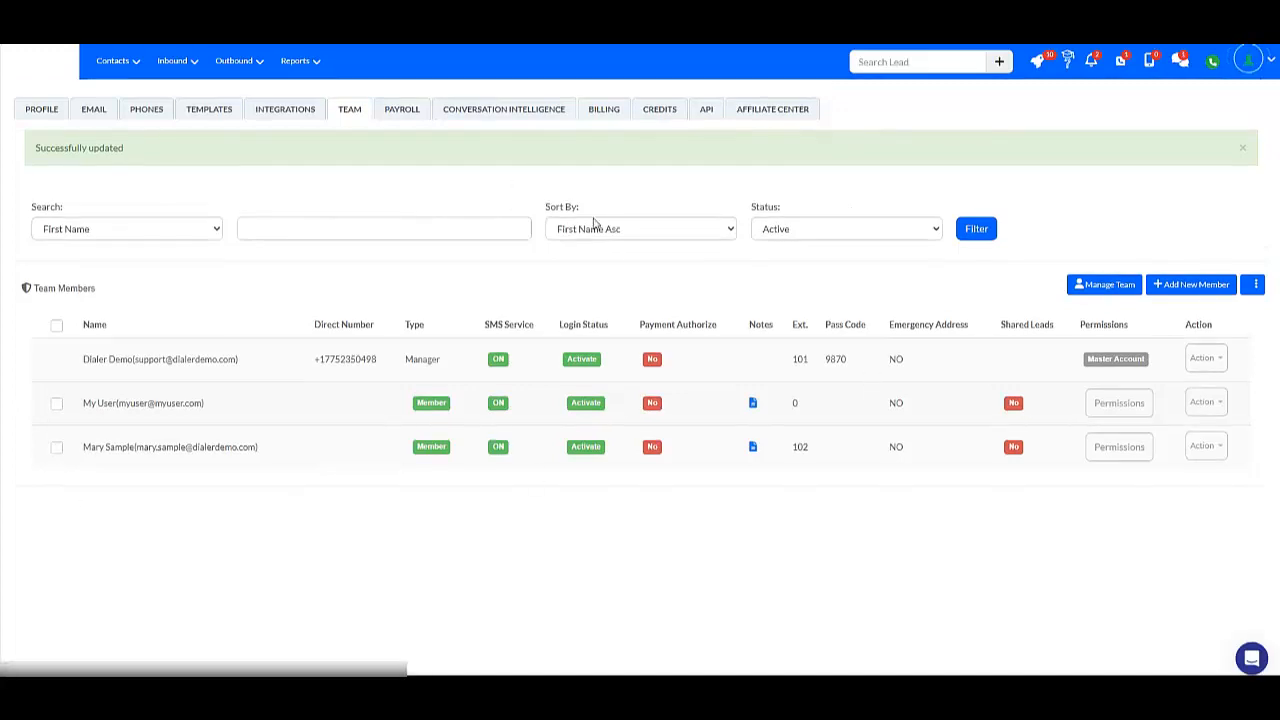
Open the newly added member's permissions and review the page, custom field and group permissions.
{"action": "left_click", "coordinate": [1107, 450]}
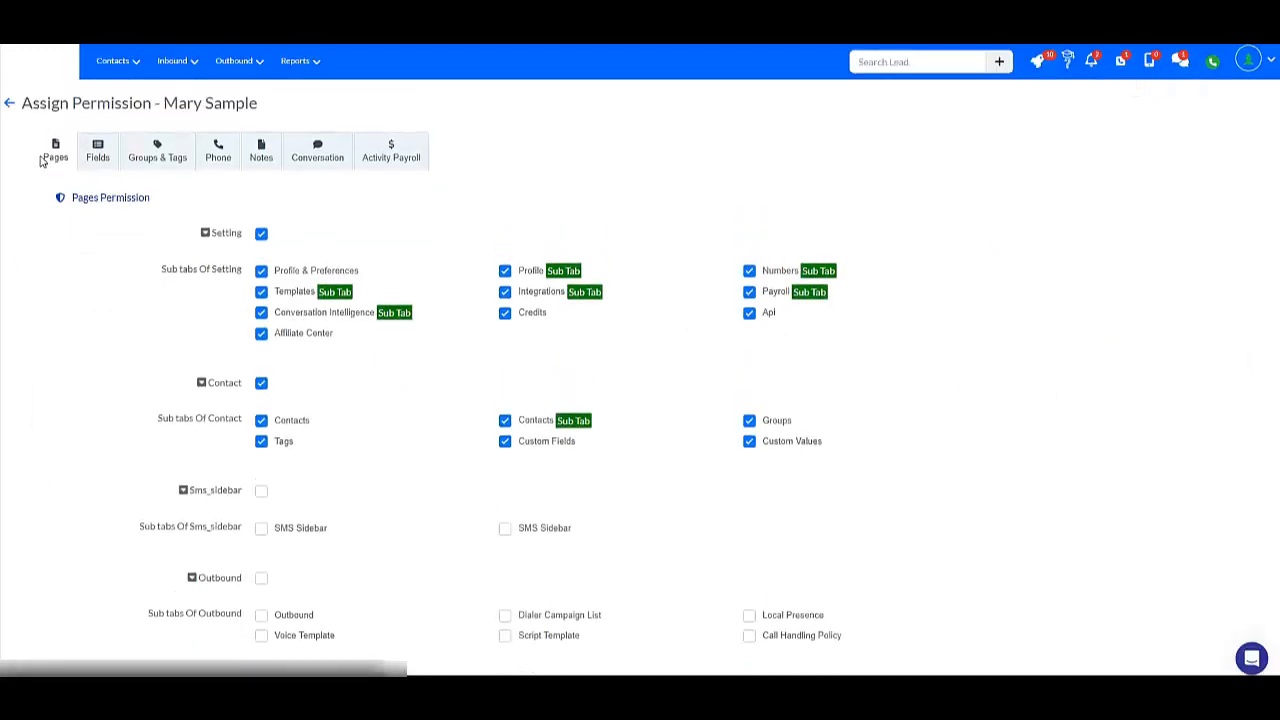
{"action": "left_click", "coordinate": [97, 160]}
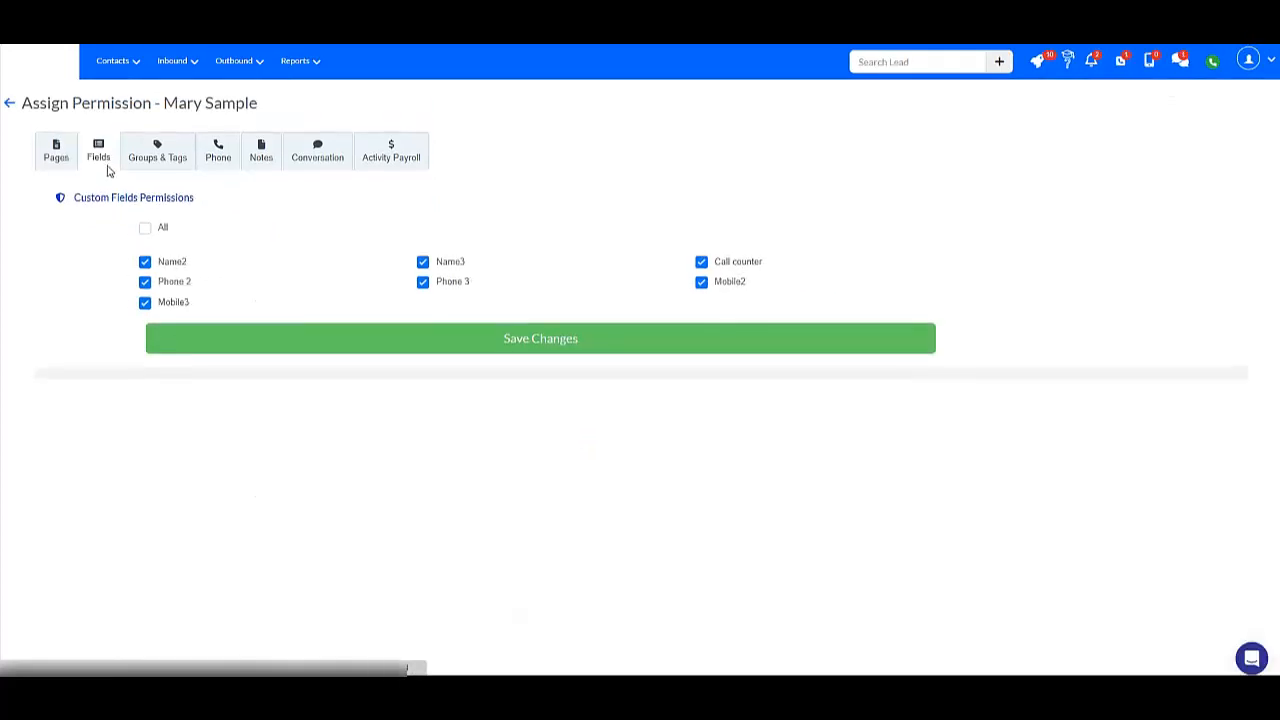
{"action": "left_click", "coordinate": [165, 345]}
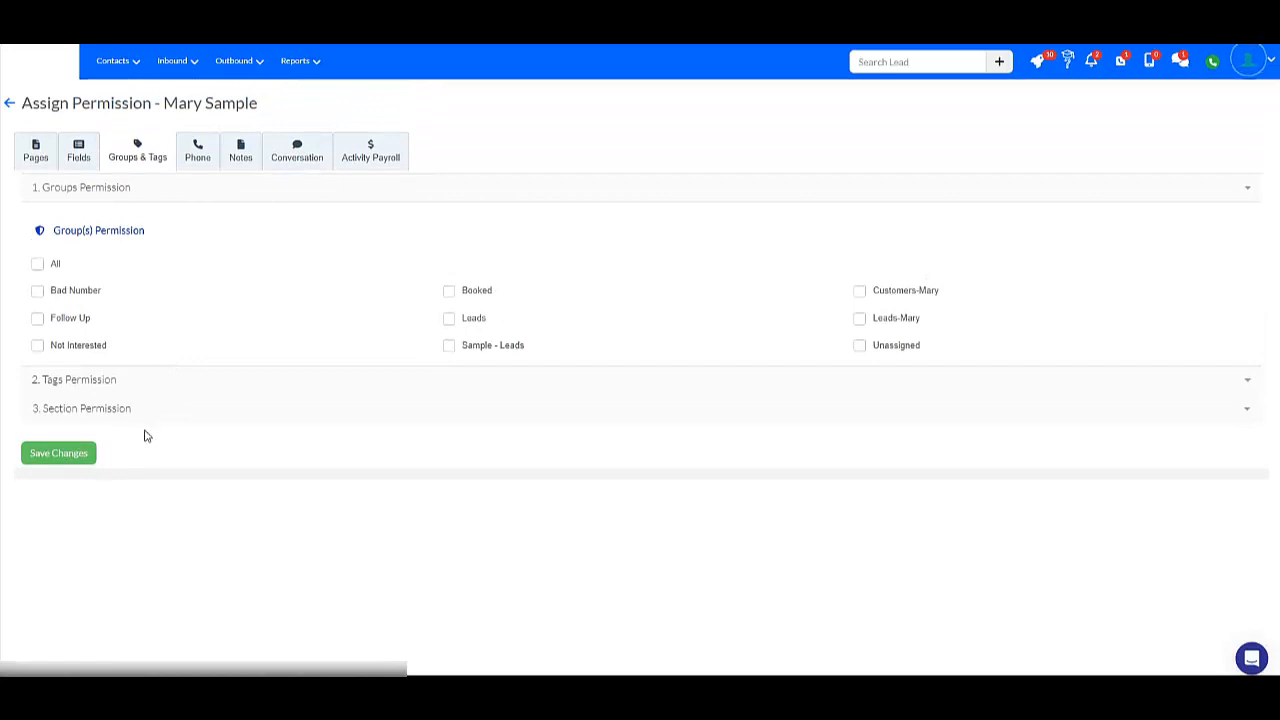
Expand the member's tag permissions and examine the available Permission Type options.
{"action": "left_click", "coordinate": [177, 374]}
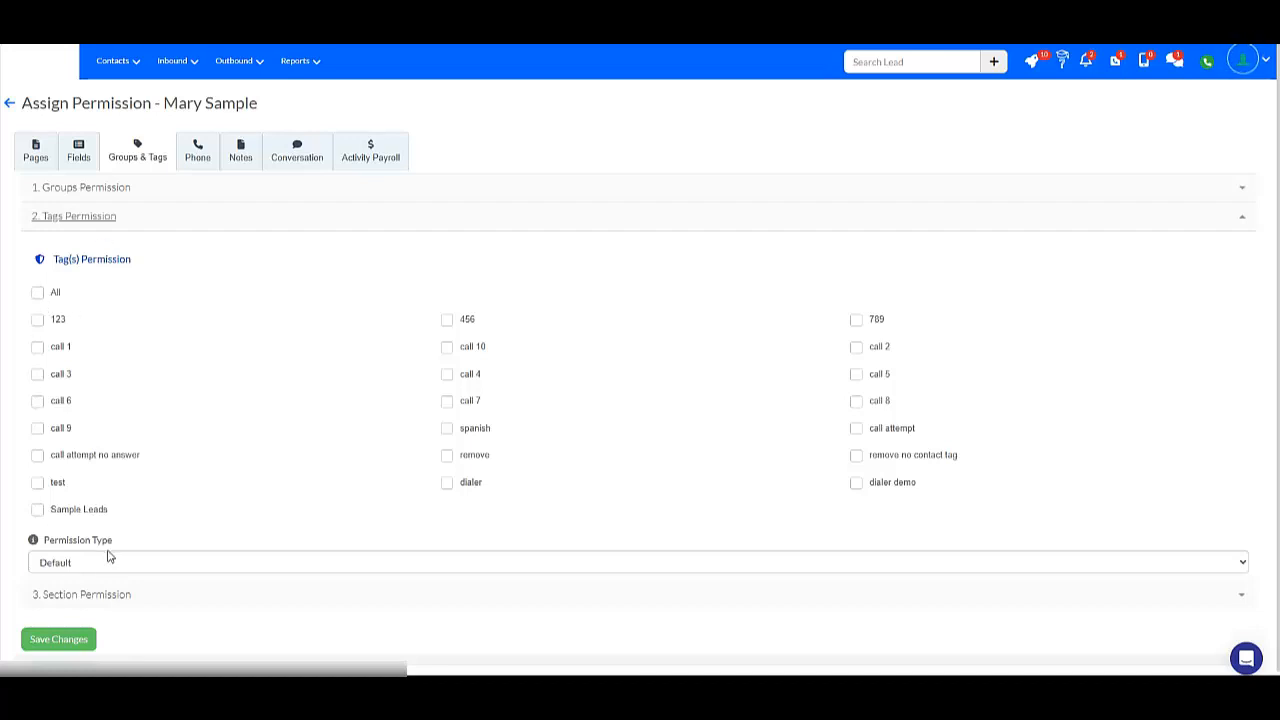
{"action": "left_click", "coordinate": [131, 571]}
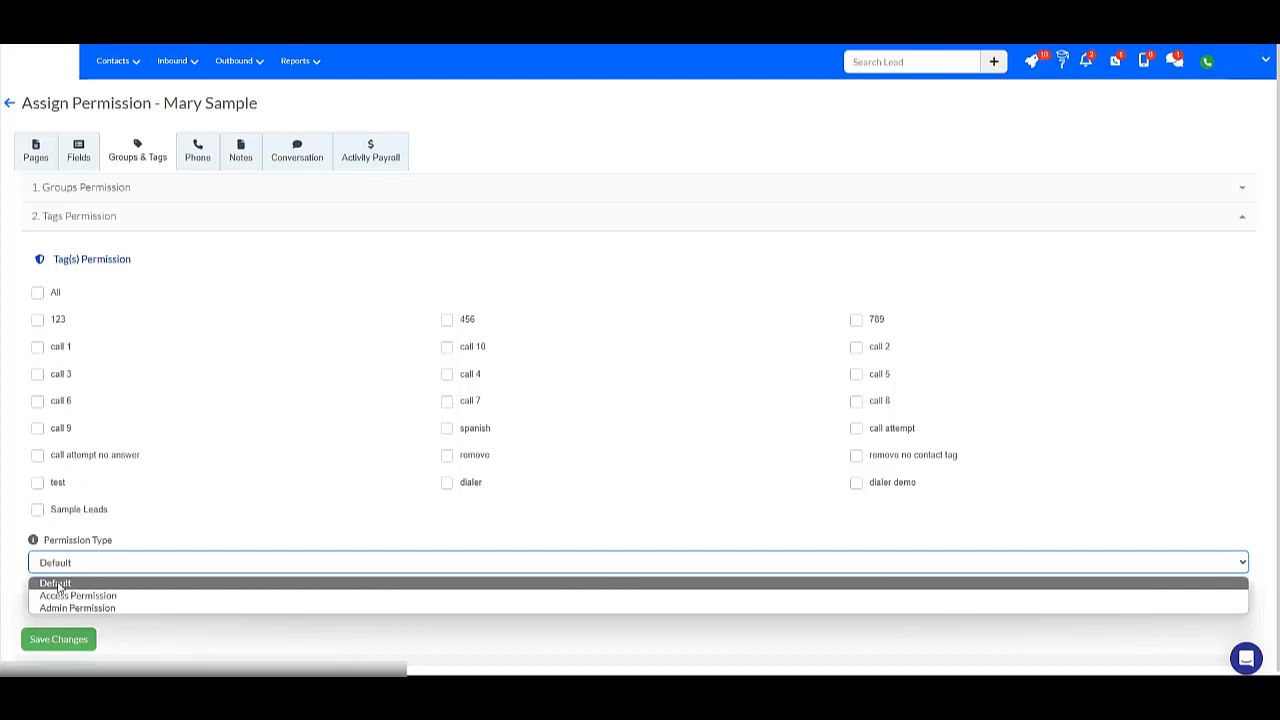
{"action": "left_click", "coordinate": [40, 255]}
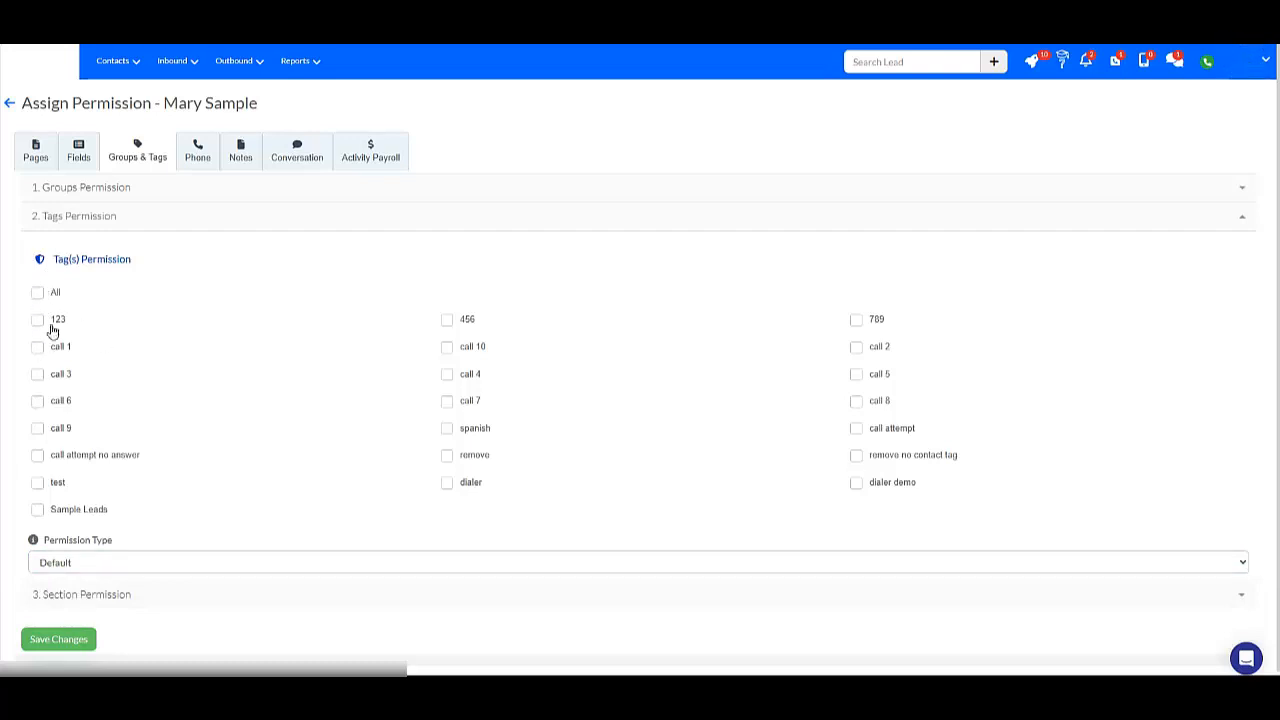
{"action": "left_click", "coordinate": [76, 566]}
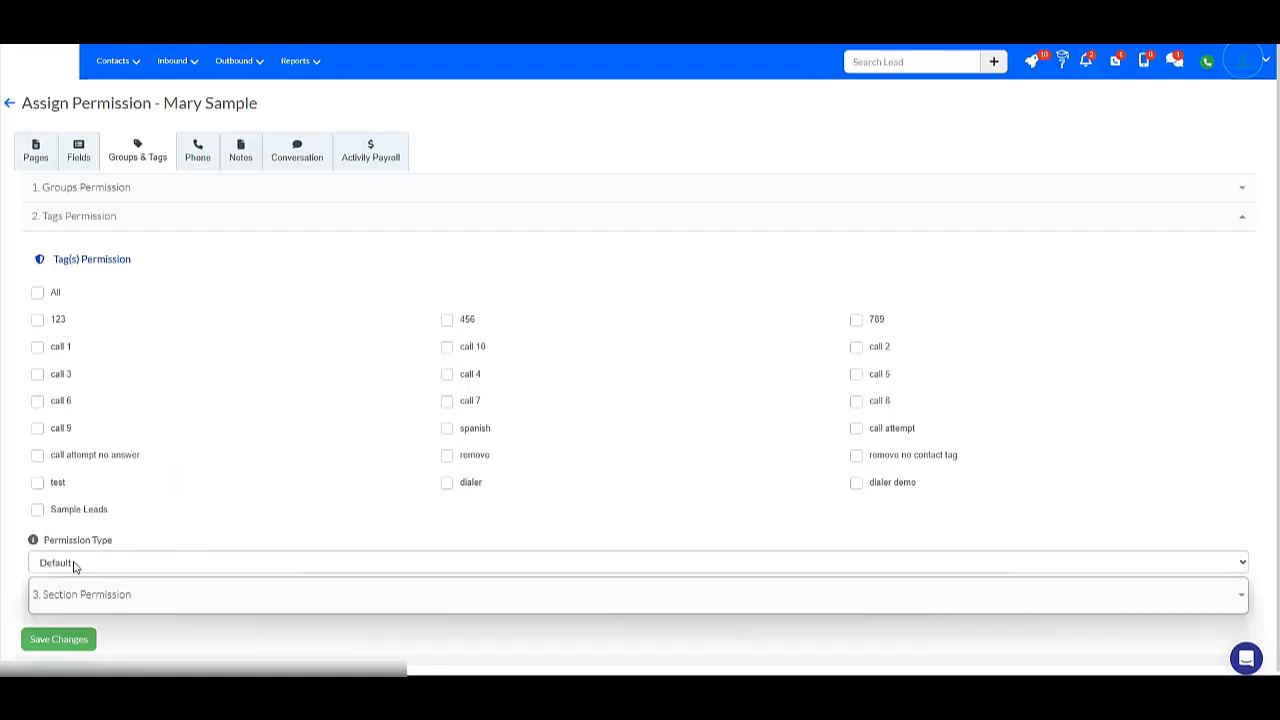
{"action": "left_click", "coordinate": [311, 253]}
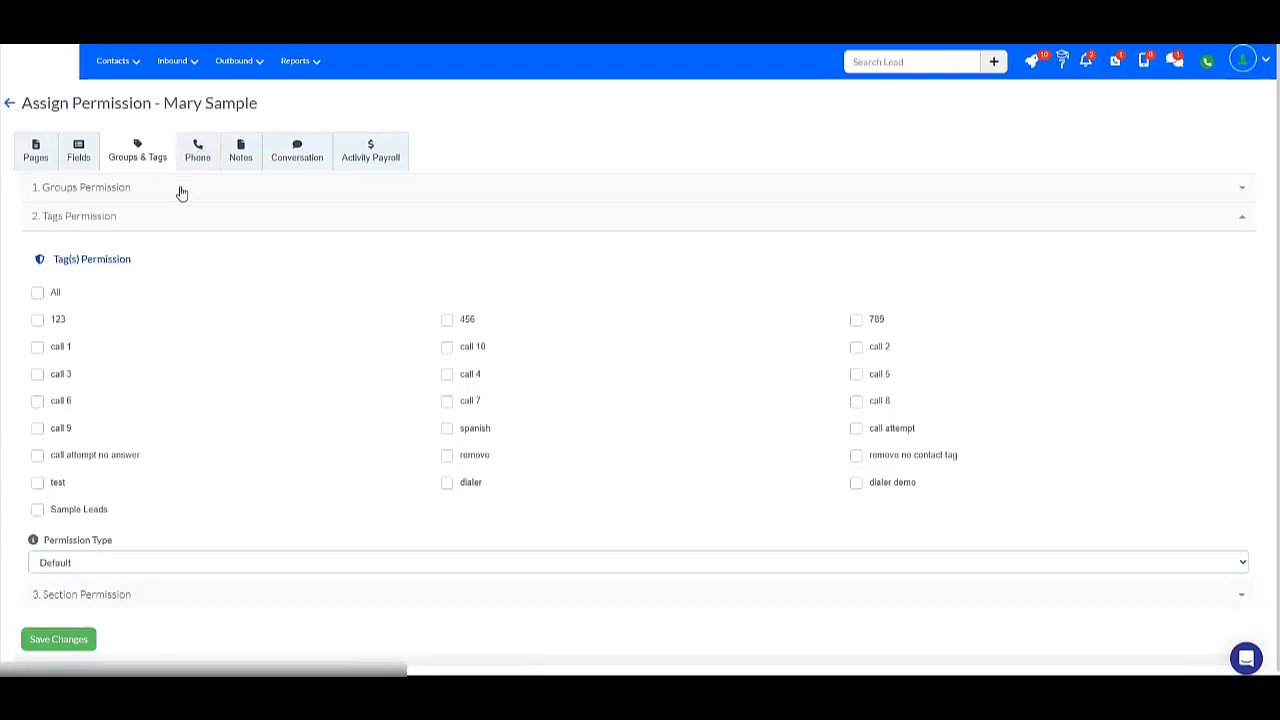
Open the member's phone number permissions and try toggling access to the second listed number.
{"action": "left_click", "coordinate": [200, 155]}
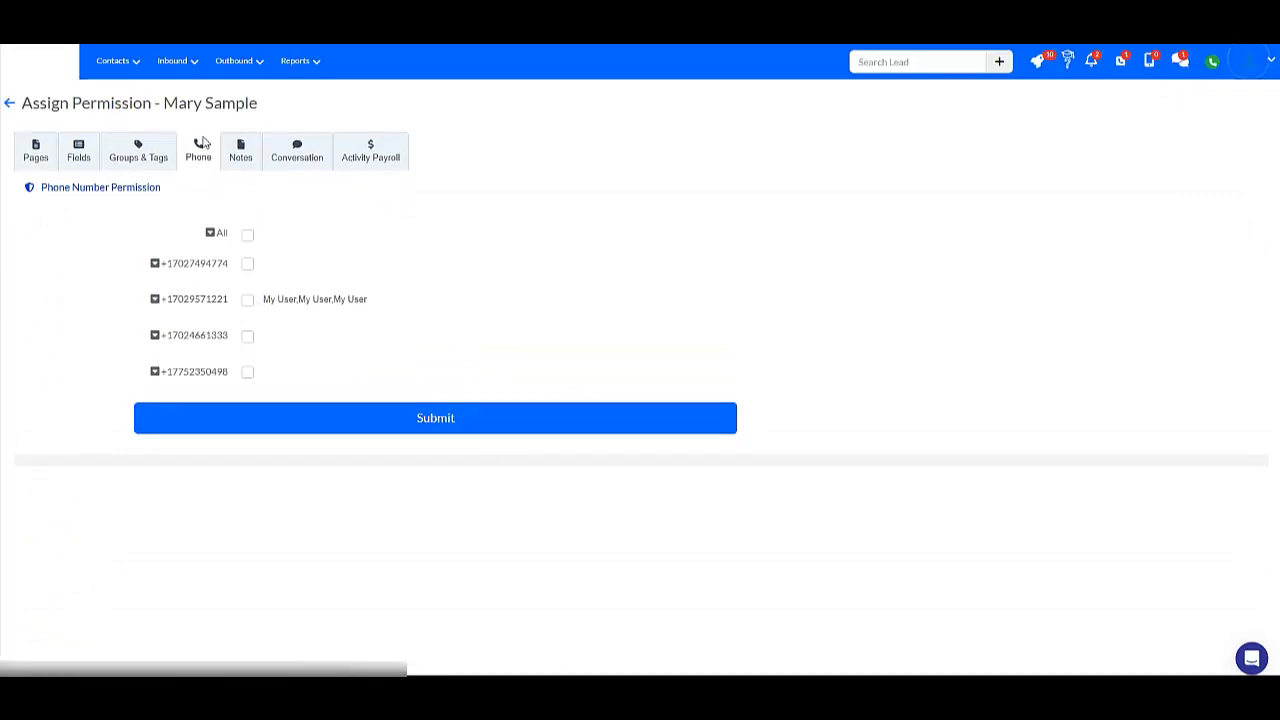
{"action": "left_click", "coordinate": [249, 302]}
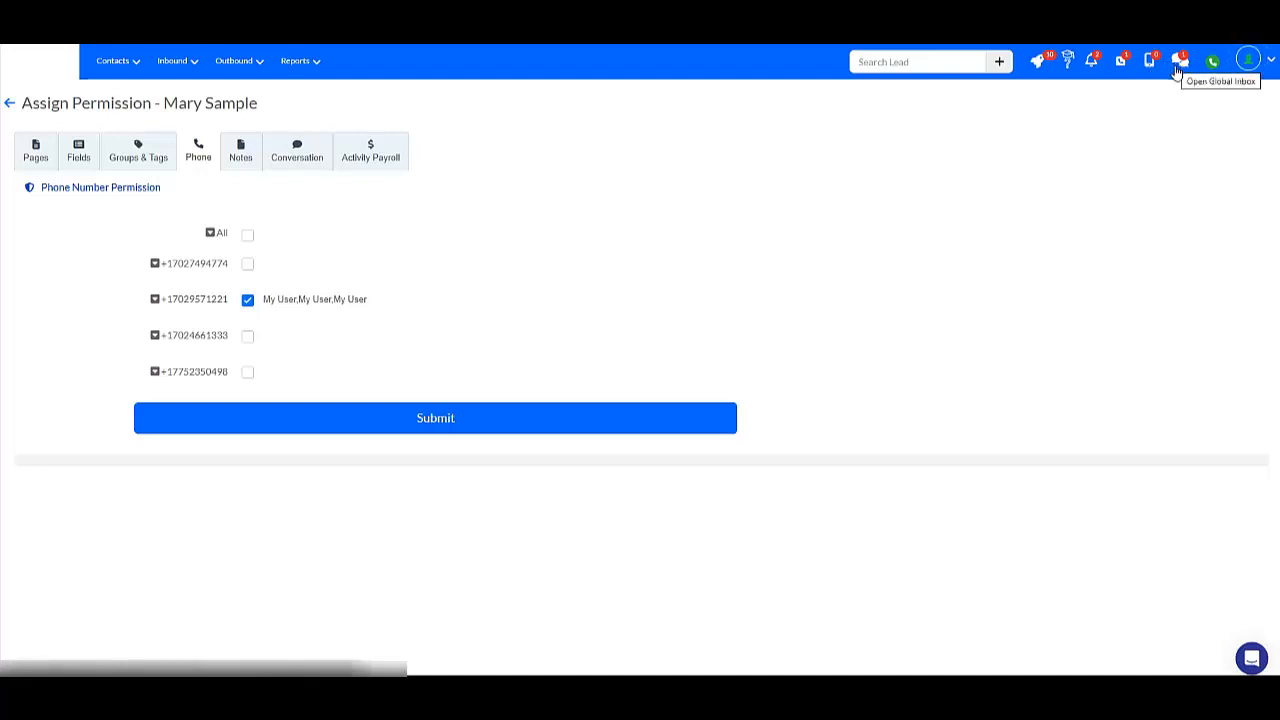
{"action": "left_click", "coordinate": [245, 303]}
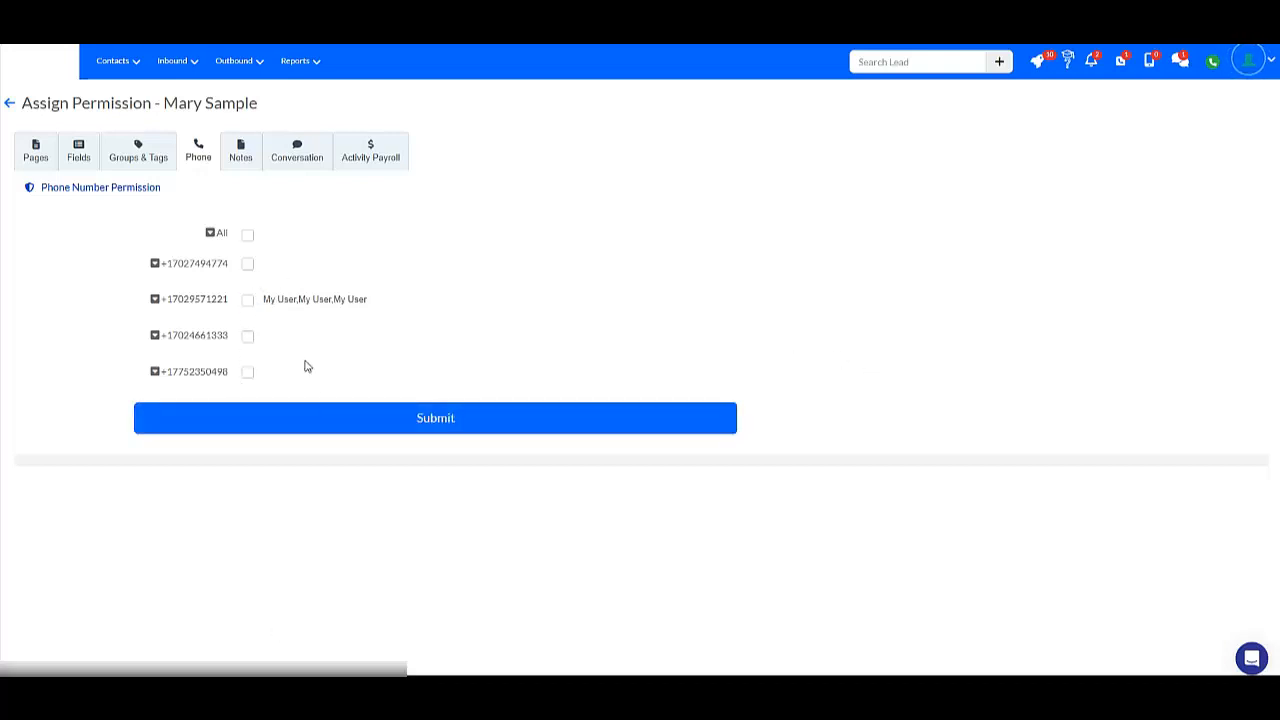
{"action": "left_click", "coordinate": [249, 304]}
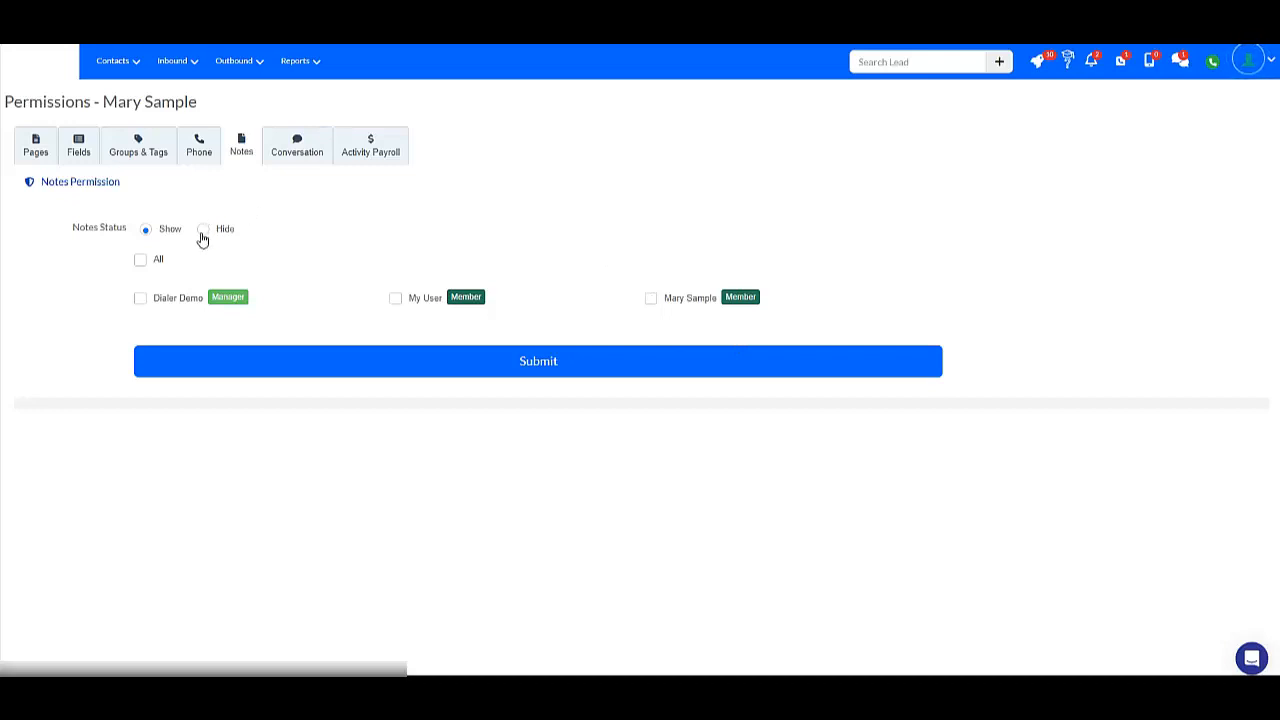
Examine the time ranges offered for Conversation Available in the member's SMS conversation permissions.
{"action": "left_click", "coordinate": [296, 140]}
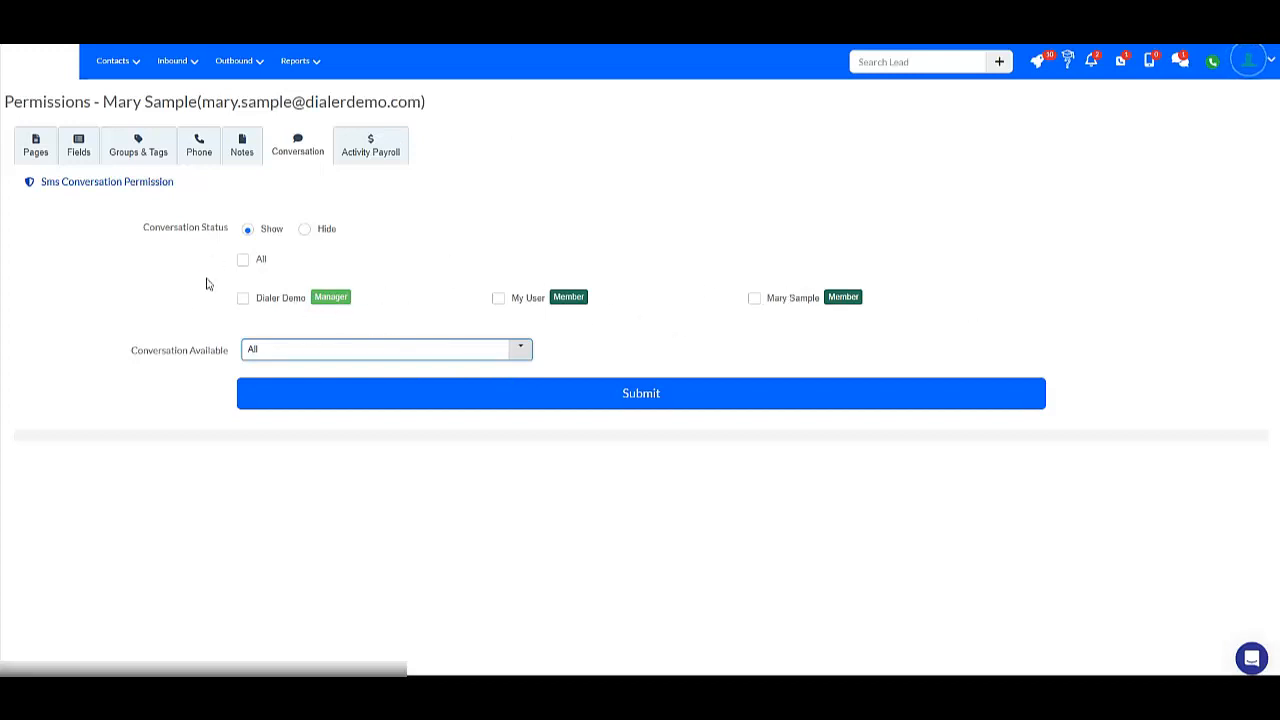
{"action": "left_click", "coordinate": [344, 348]}
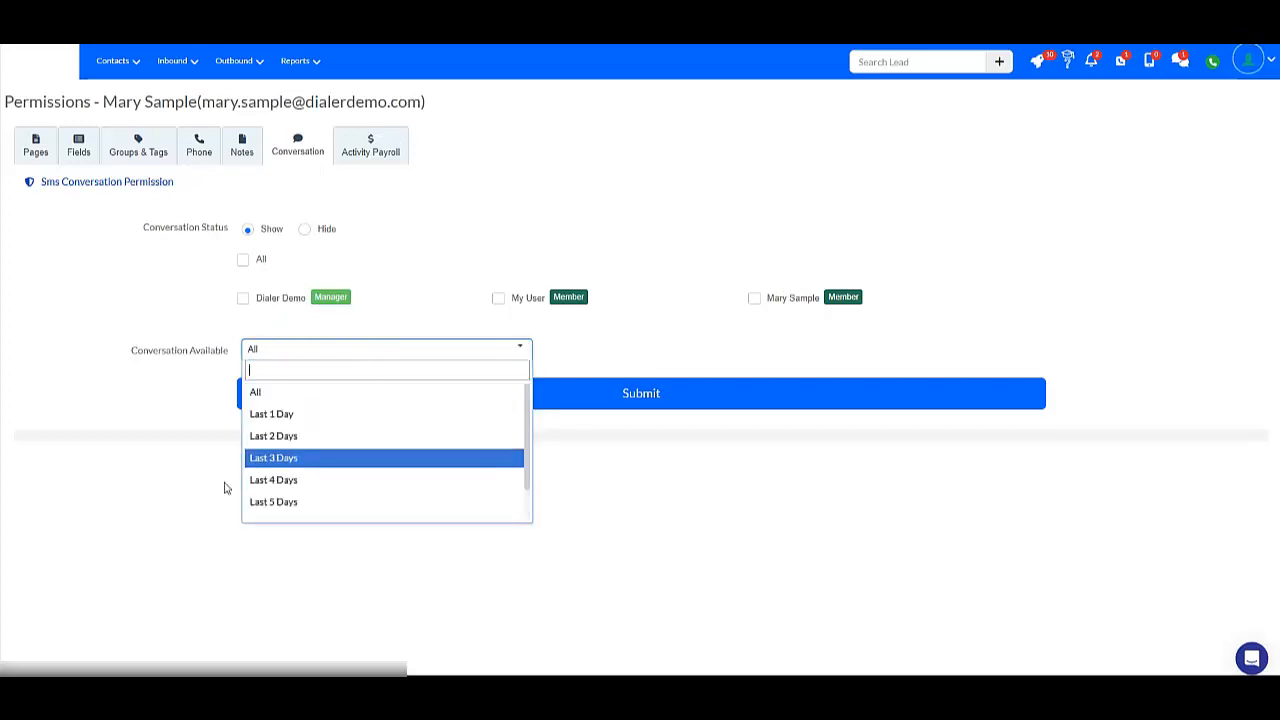
{"action": "scroll", "coordinate": [286, 451], "scroll_direction": "down", "scroll_amount": 1}
{"action": "scroll", "coordinate": [300, 430], "scroll_direction": "up", "scroll_amount": 1}
{"action": "scroll", "coordinate": [347, 420], "scroll_direction": "down", "scroll_amount": 1}
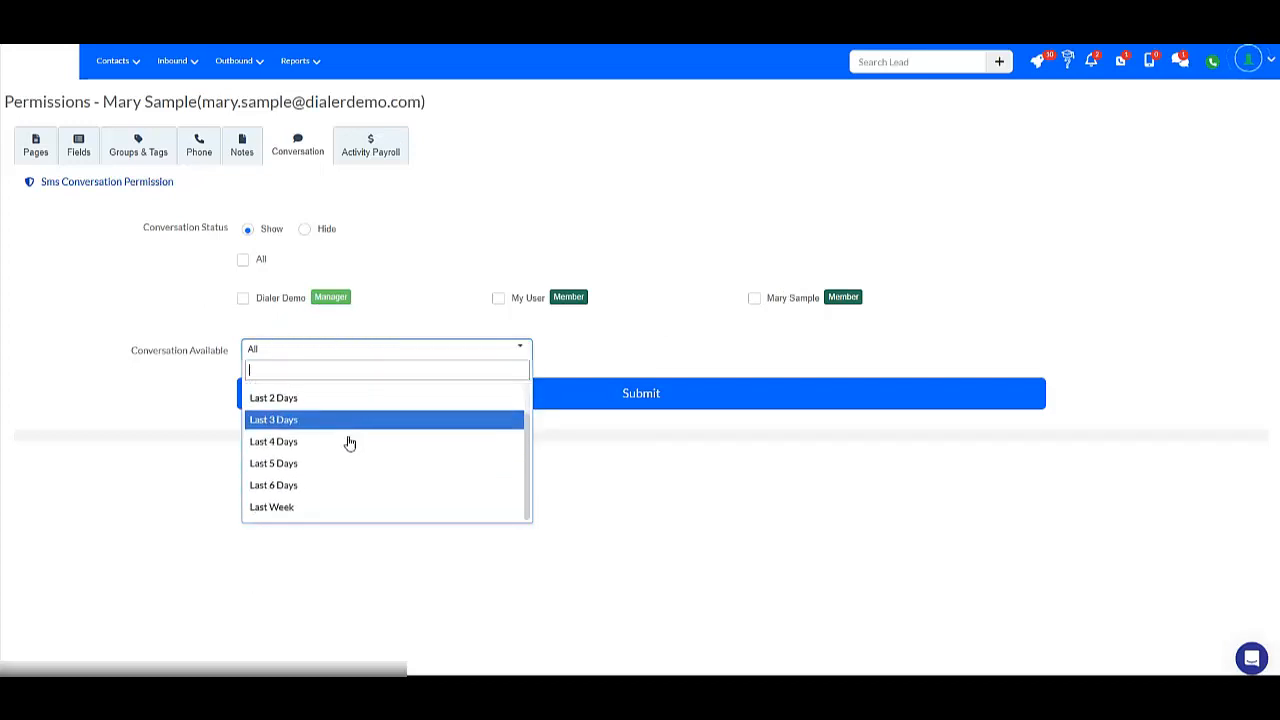
{"action": "scroll", "coordinate": [352, 470], "scroll_direction": "up", "scroll_amount": 1}
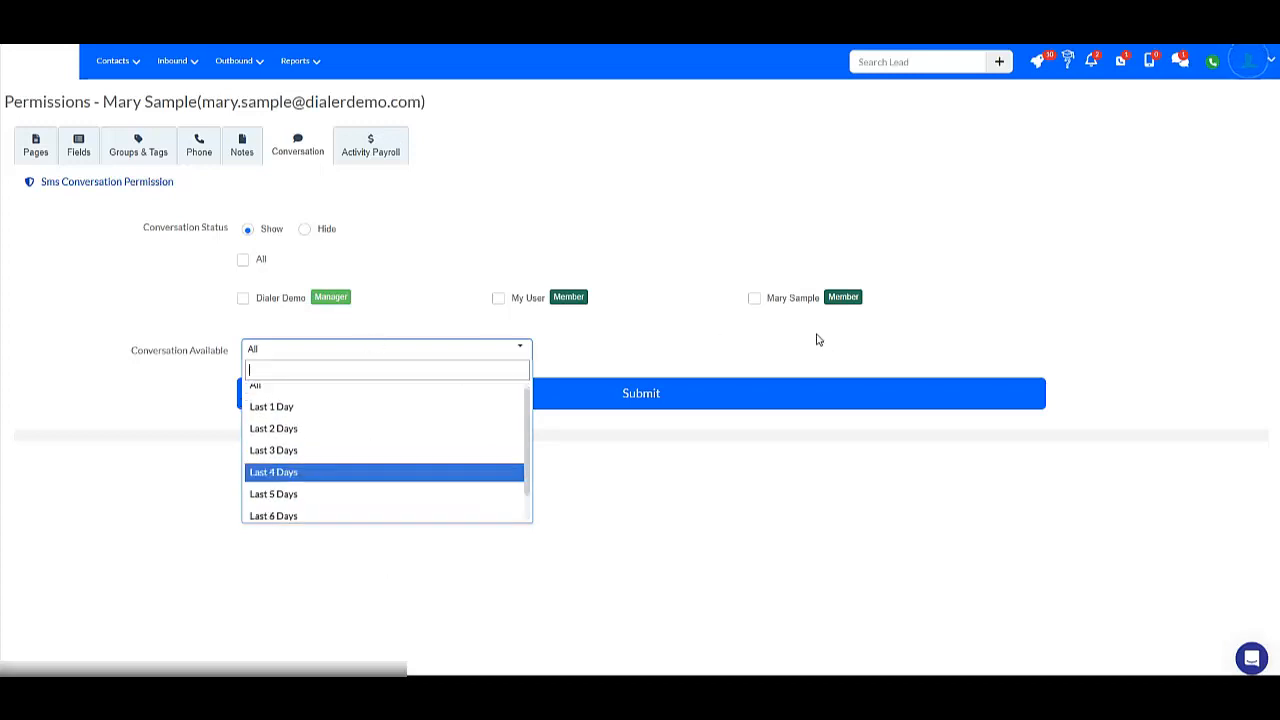
{"action": "left_click", "coordinate": [98, 384]}
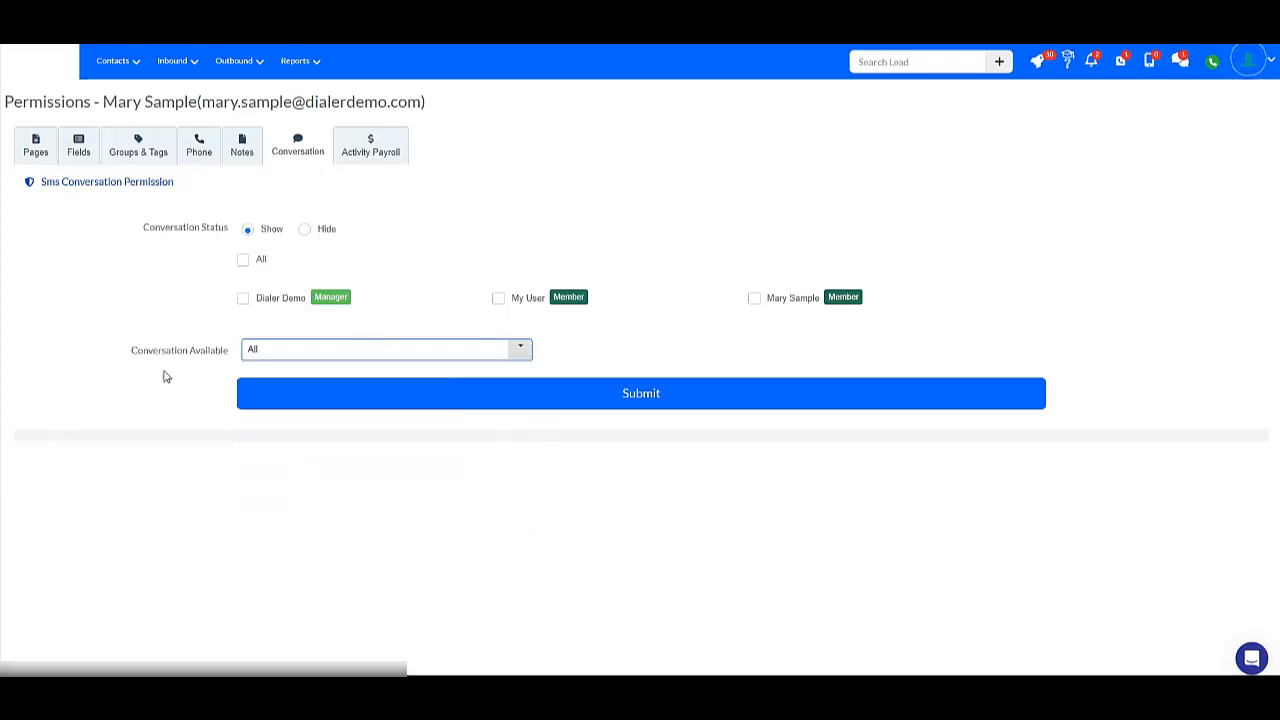
{"action": "left_click", "coordinate": [293, 359]}
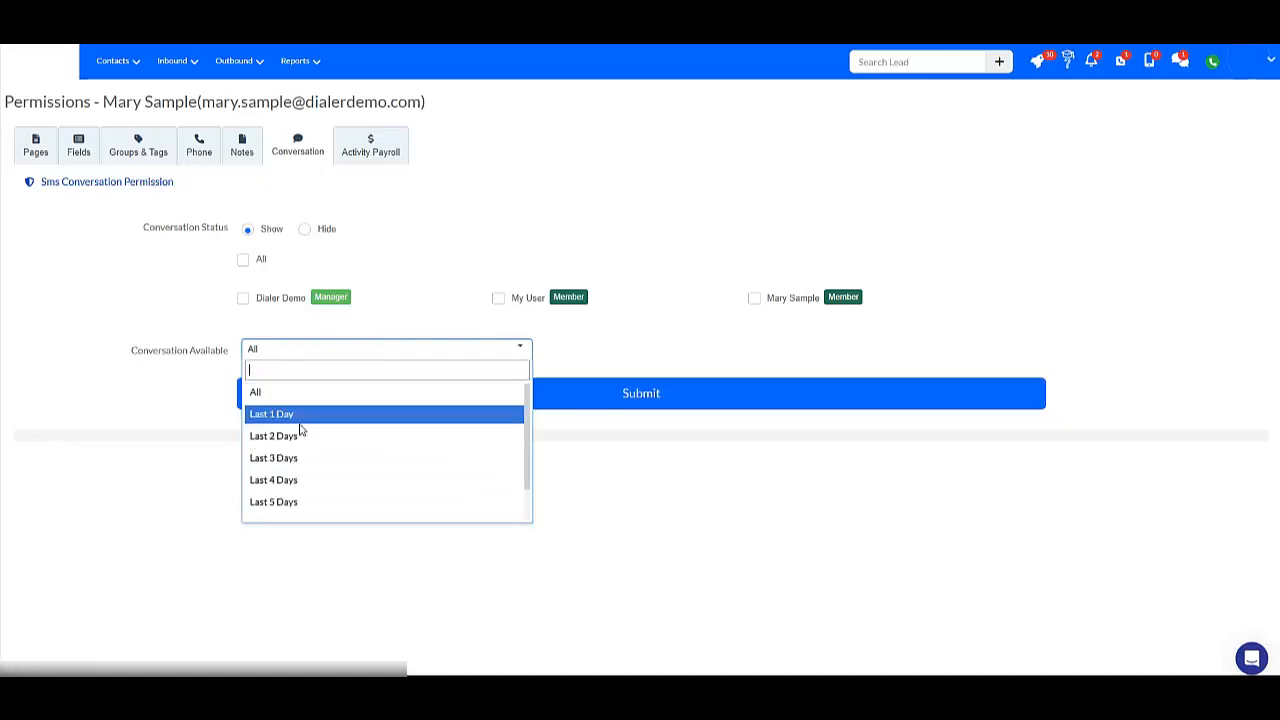
{"action": "left_click", "coordinate": [77, 364]}
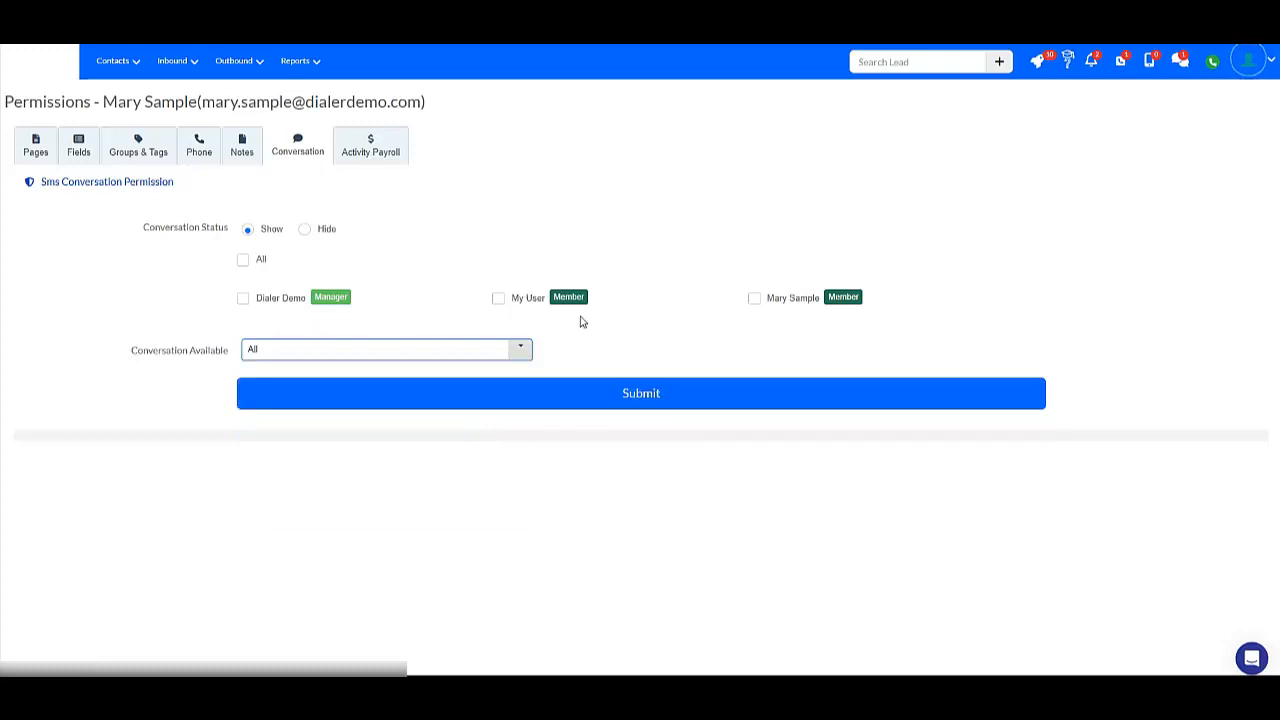
{"action": "left_click", "coordinate": [312, 353]}
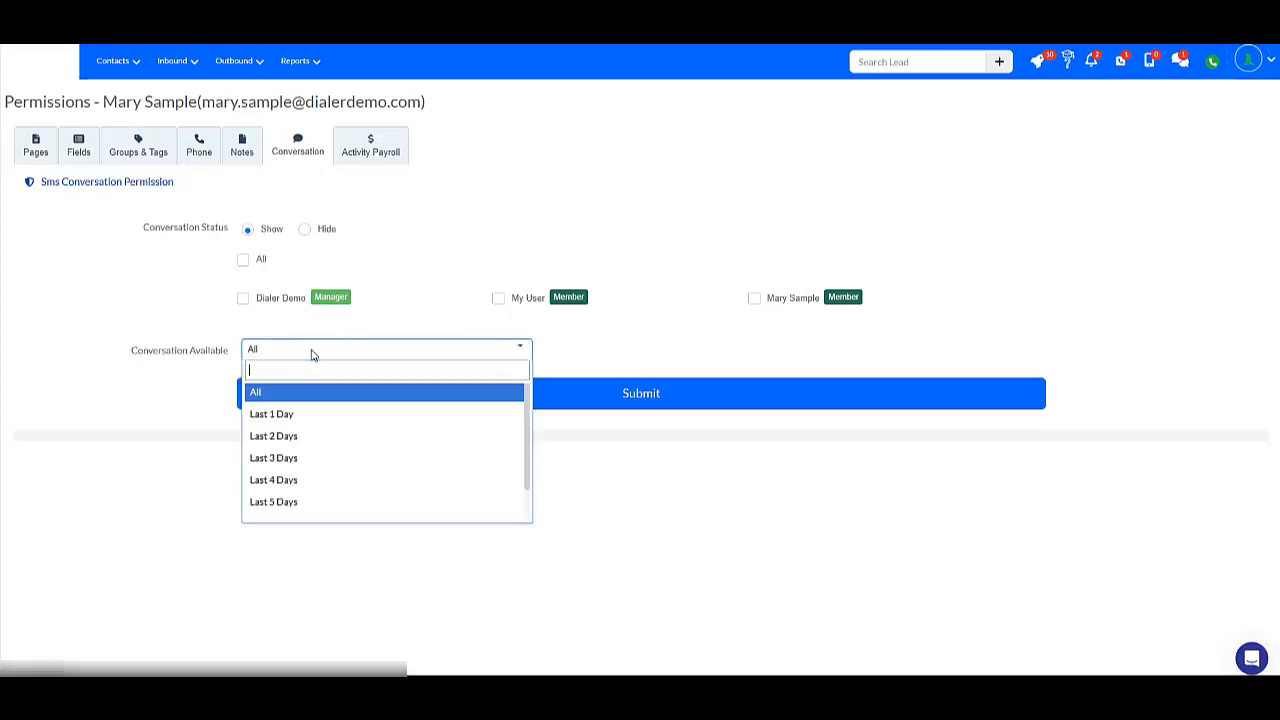
{"action": "left_click", "coordinate": [135, 316]}
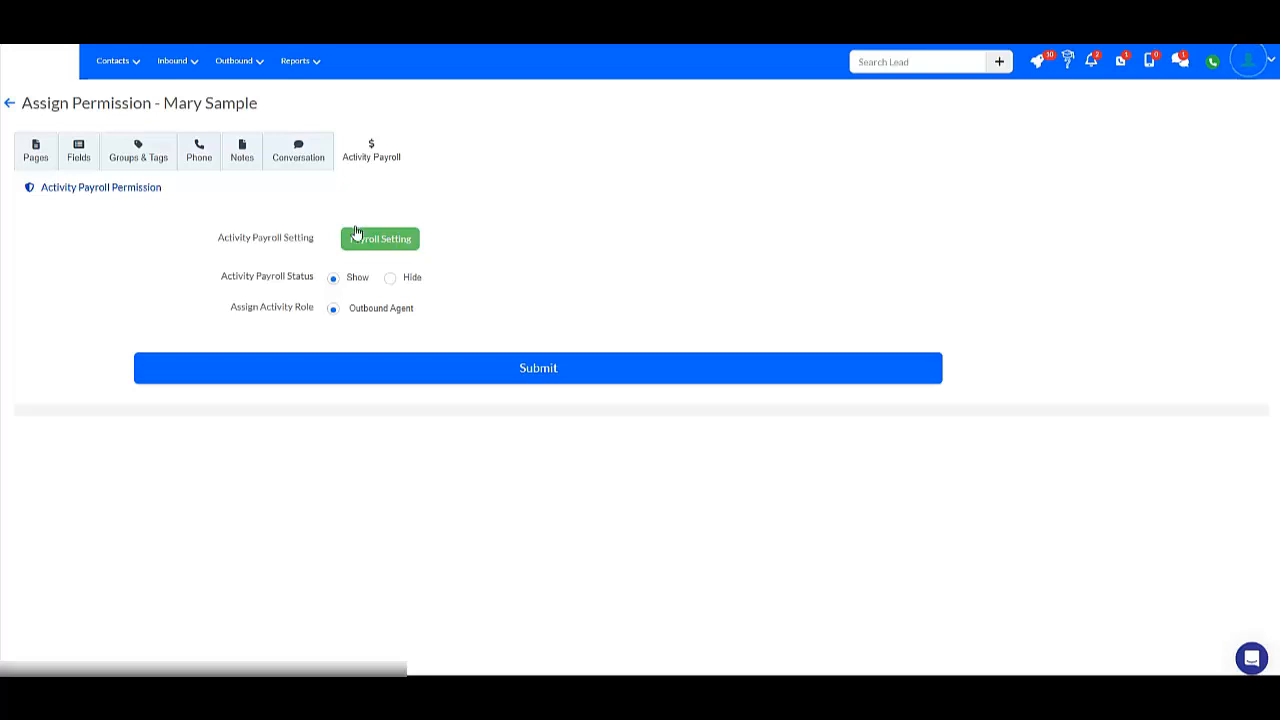
Return to the team list and log in as the newly added member.
{"action": "left_click", "coordinate": [9, 104]}
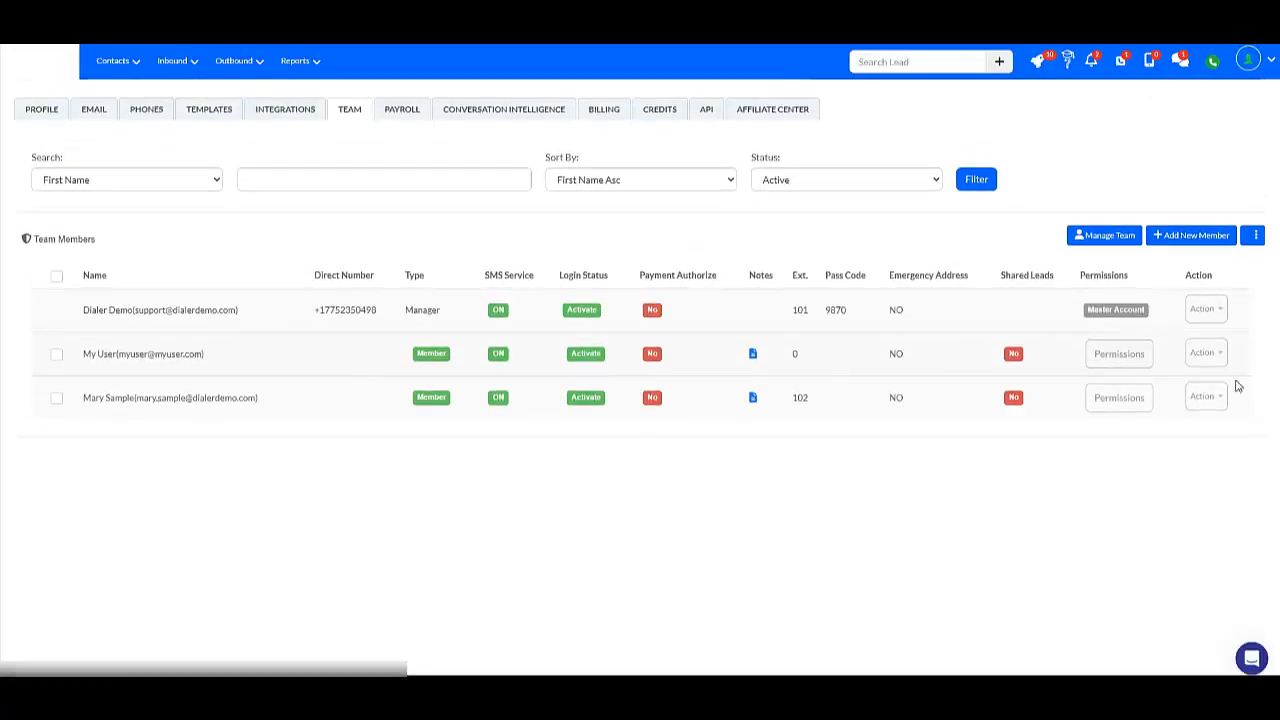
{"action": "left_click", "coordinate": [1205, 352]}
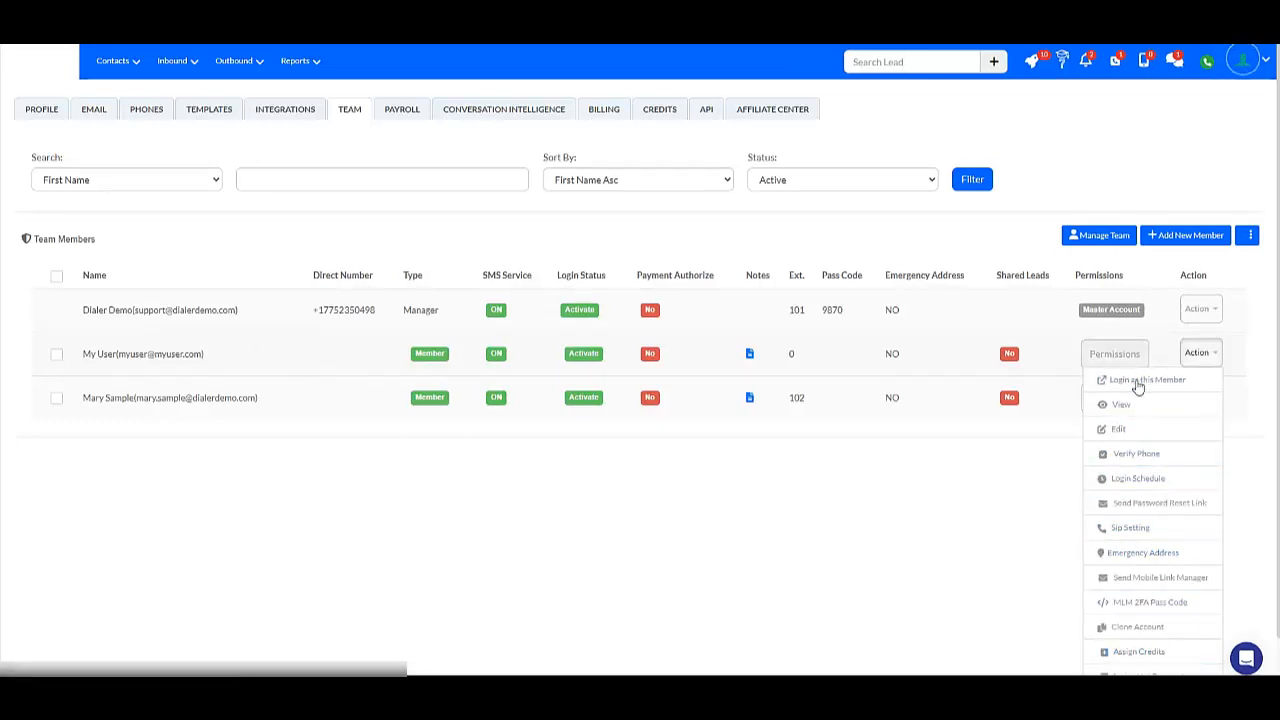
{"action": "scroll", "coordinate": [1140, 380], "scroll_direction": "down", "scroll_amount": 1}
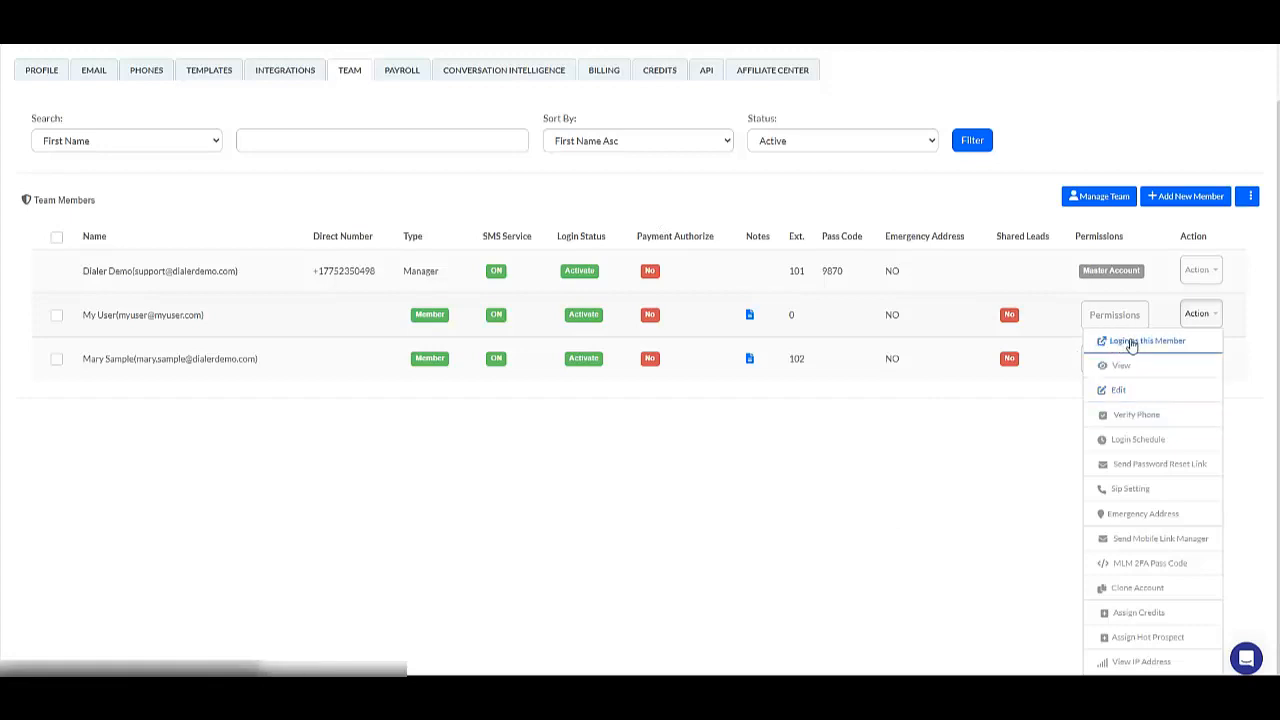
{"action": "left_click", "coordinate": [1143, 351]}
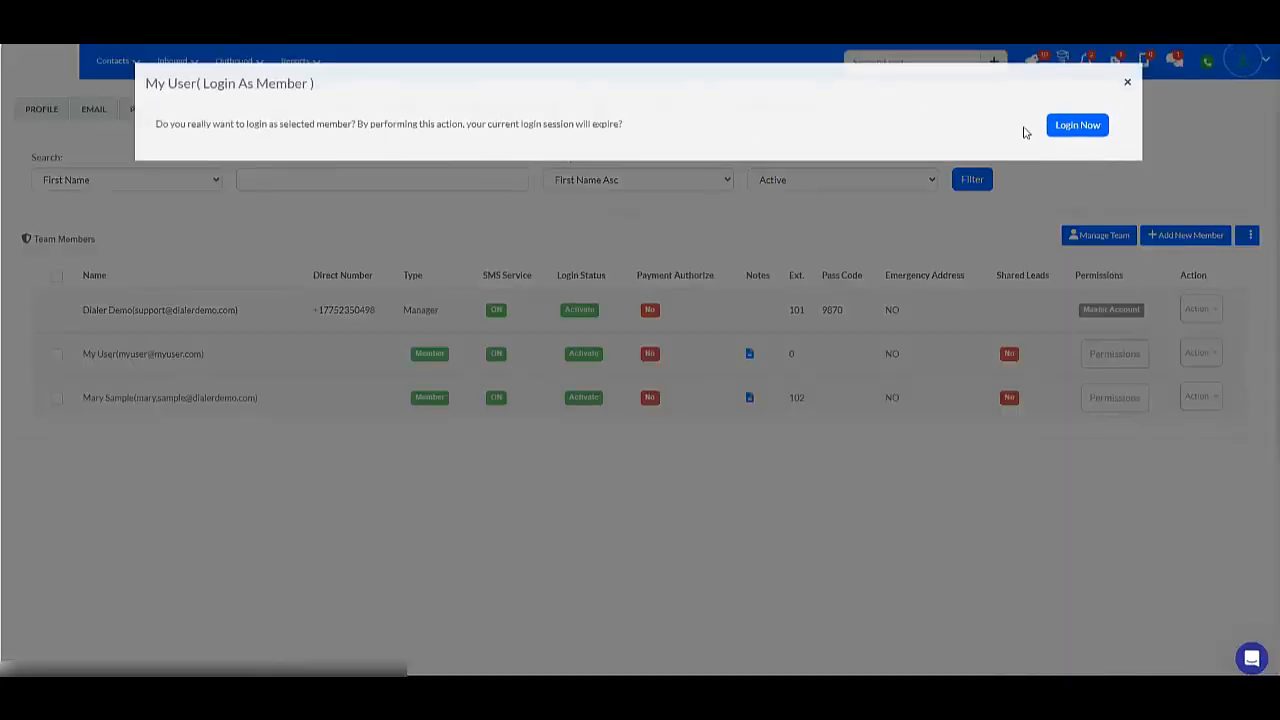
{"action": "left_click", "coordinate": [1073, 123]}
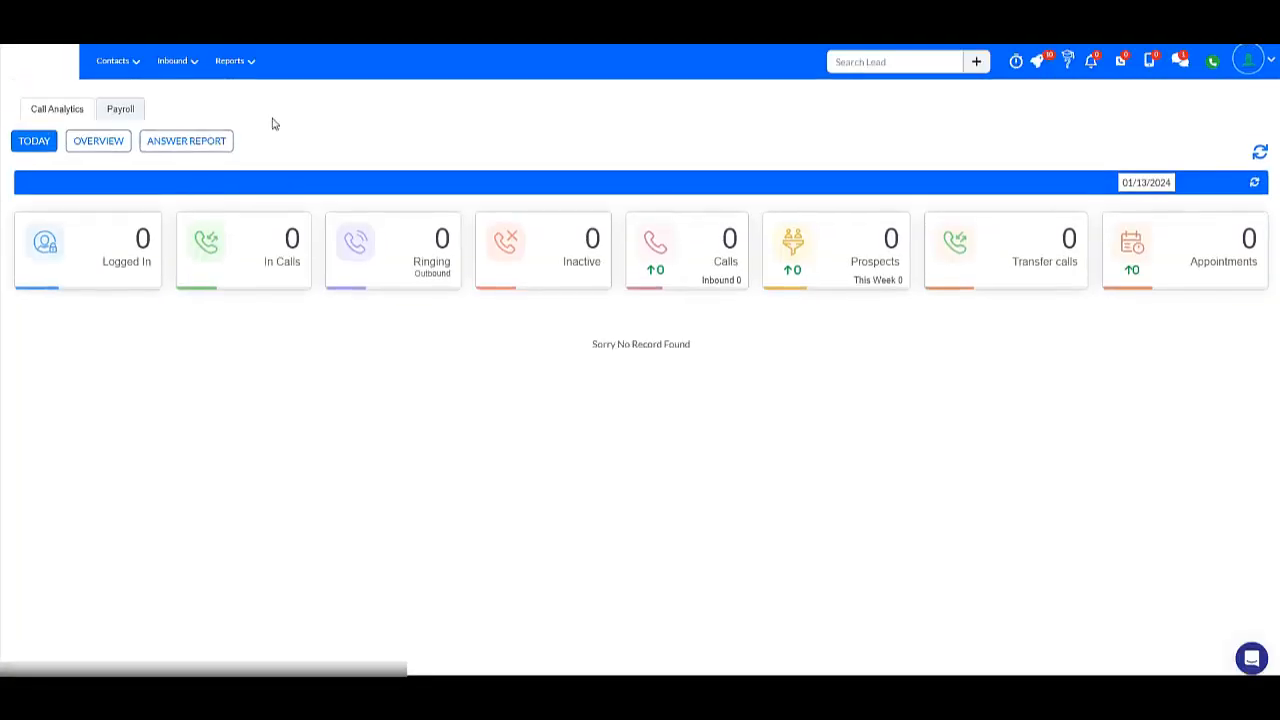
Switch back to the manager account and reopen the team settings from Profile & Preferences.
{"action": "left_click", "coordinate": [1248, 60]}
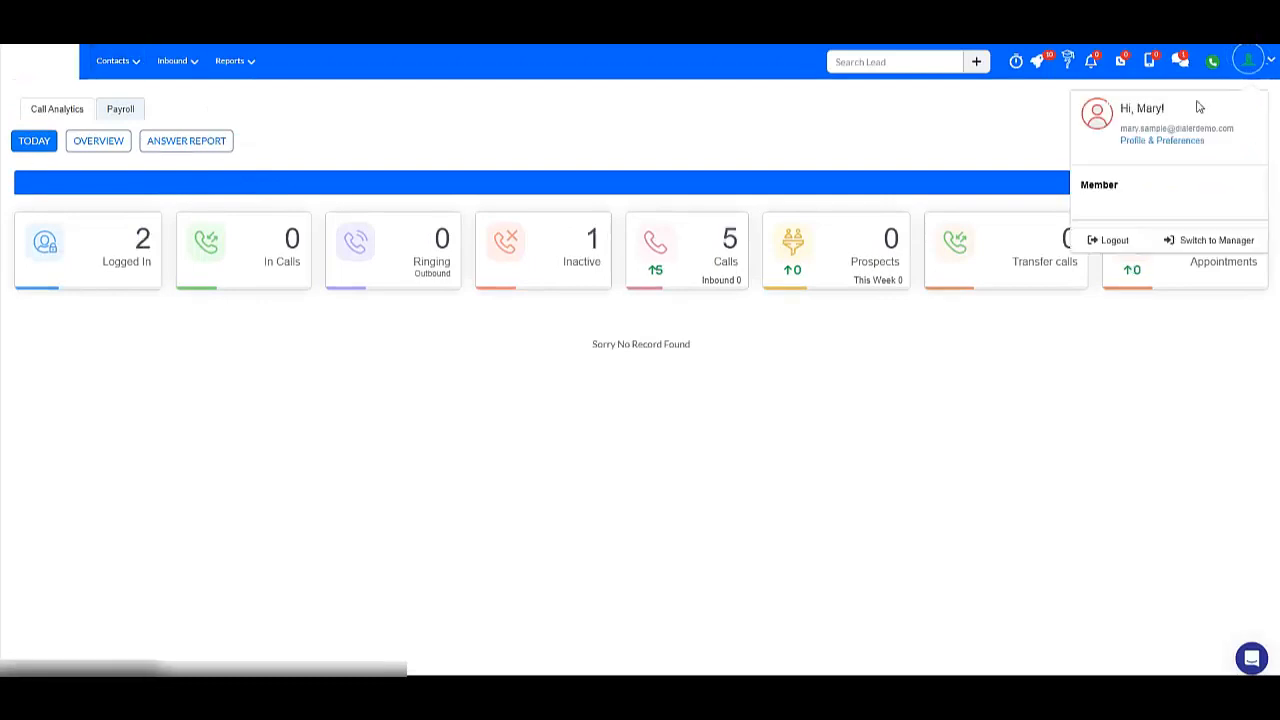
{"action": "left_click", "coordinate": [1222, 242]}
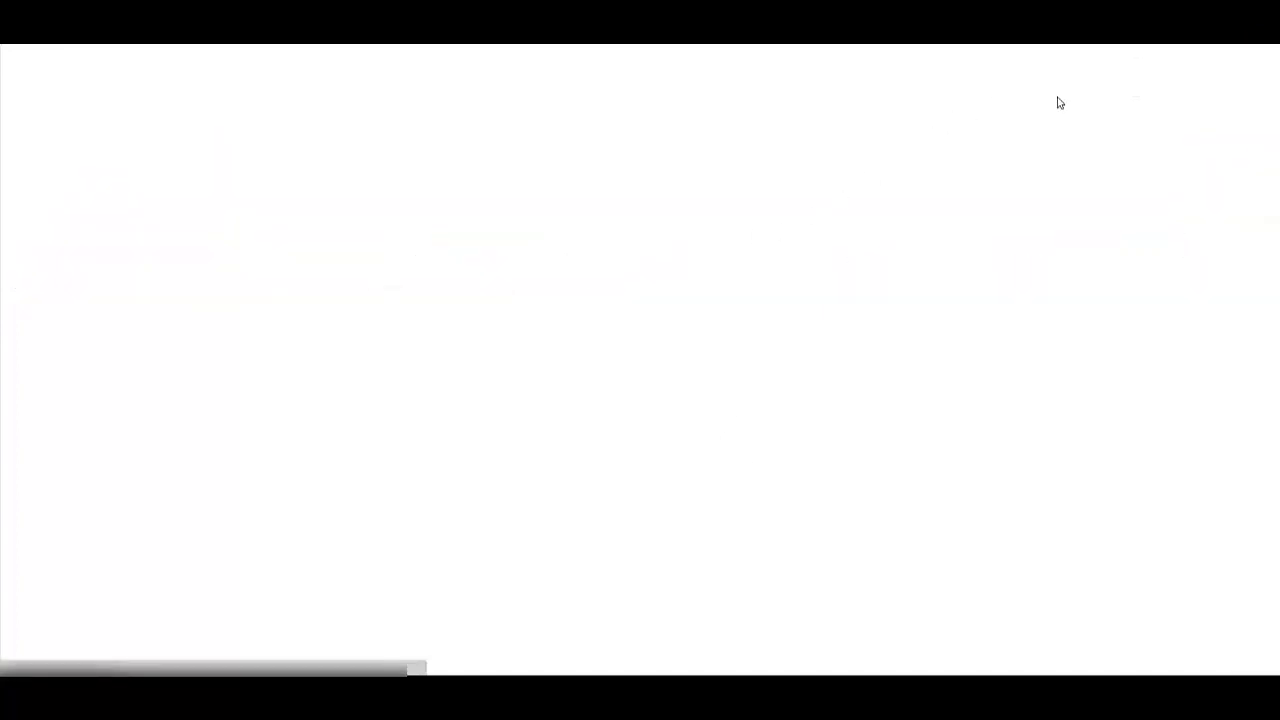
{"action": "left_click", "coordinate": [1247, 62]}
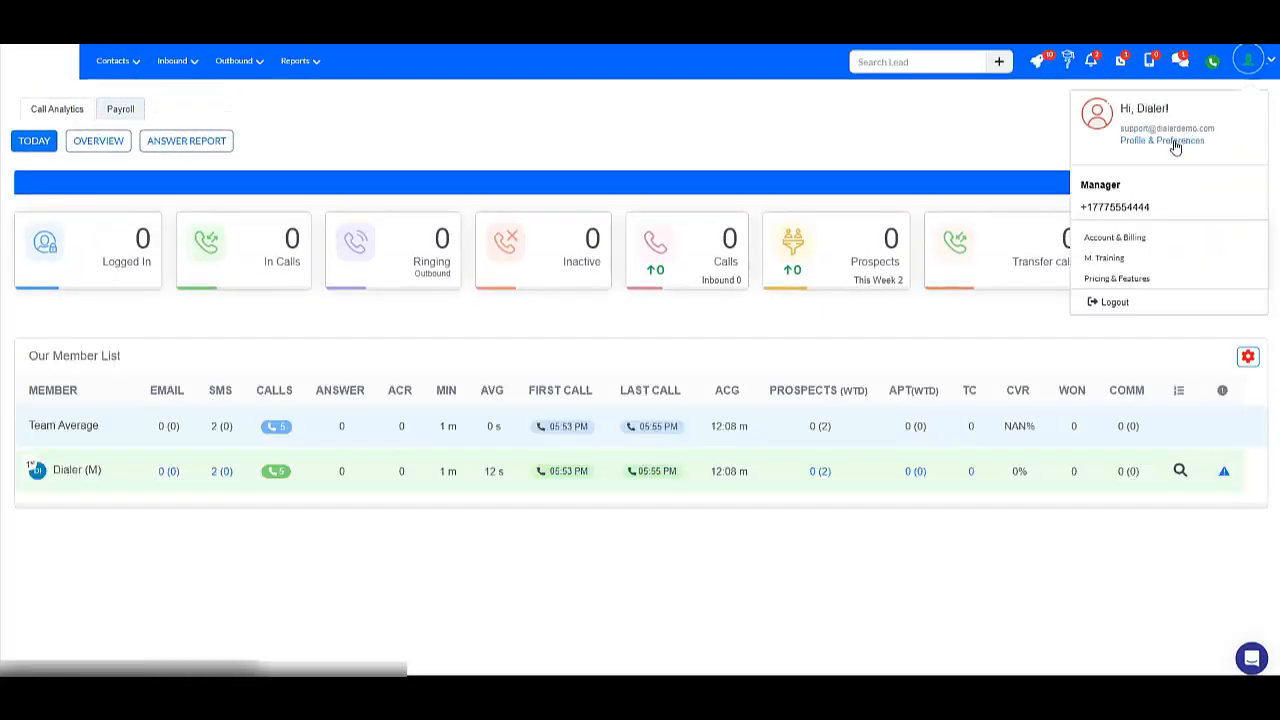
{"action": "left_click", "coordinate": [1175, 143]}
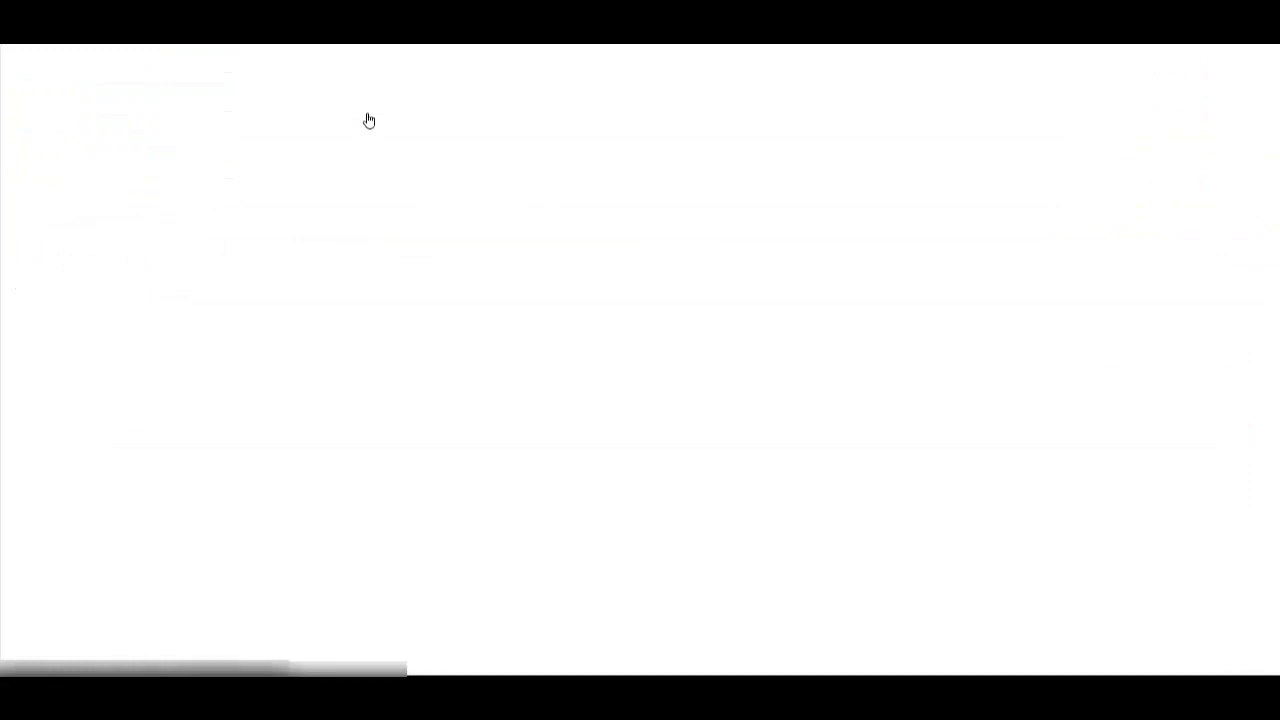
{"action": "left_click", "coordinate": [358, 116]}
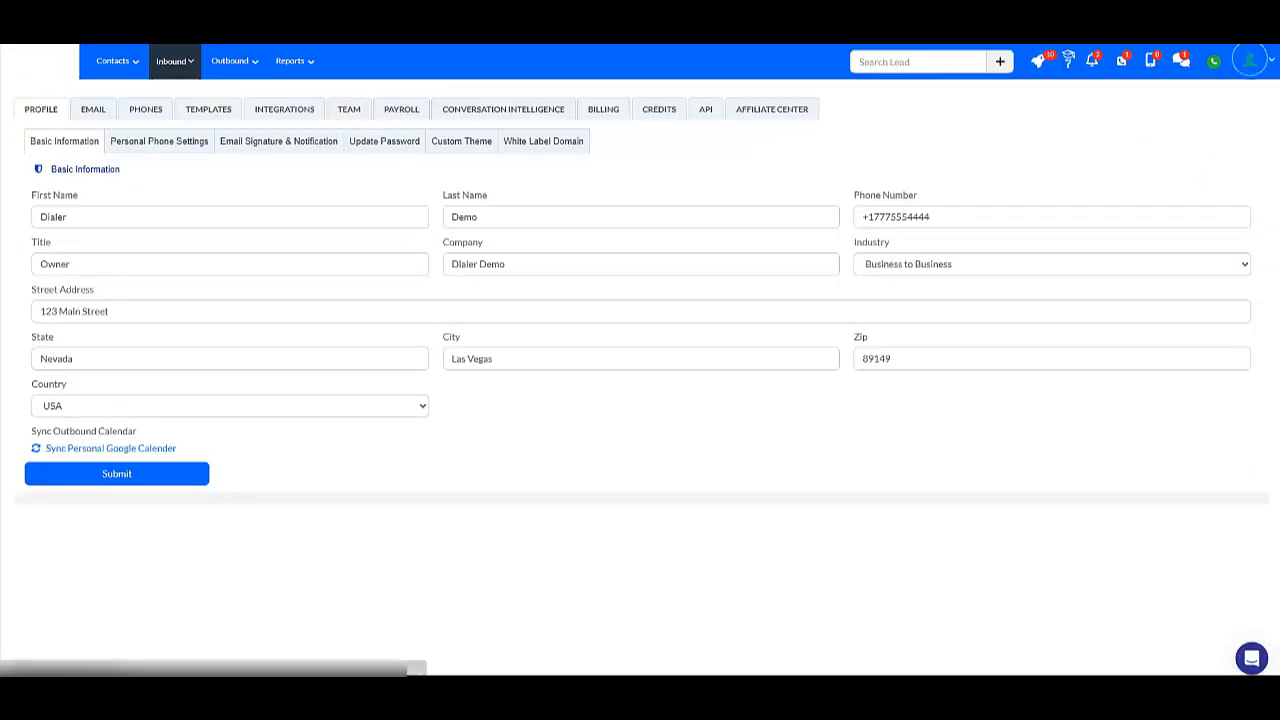
View the phone verification setting of the first member below the manager and close it without saving.
{"action": "left_click", "coordinate": [1219, 358]}
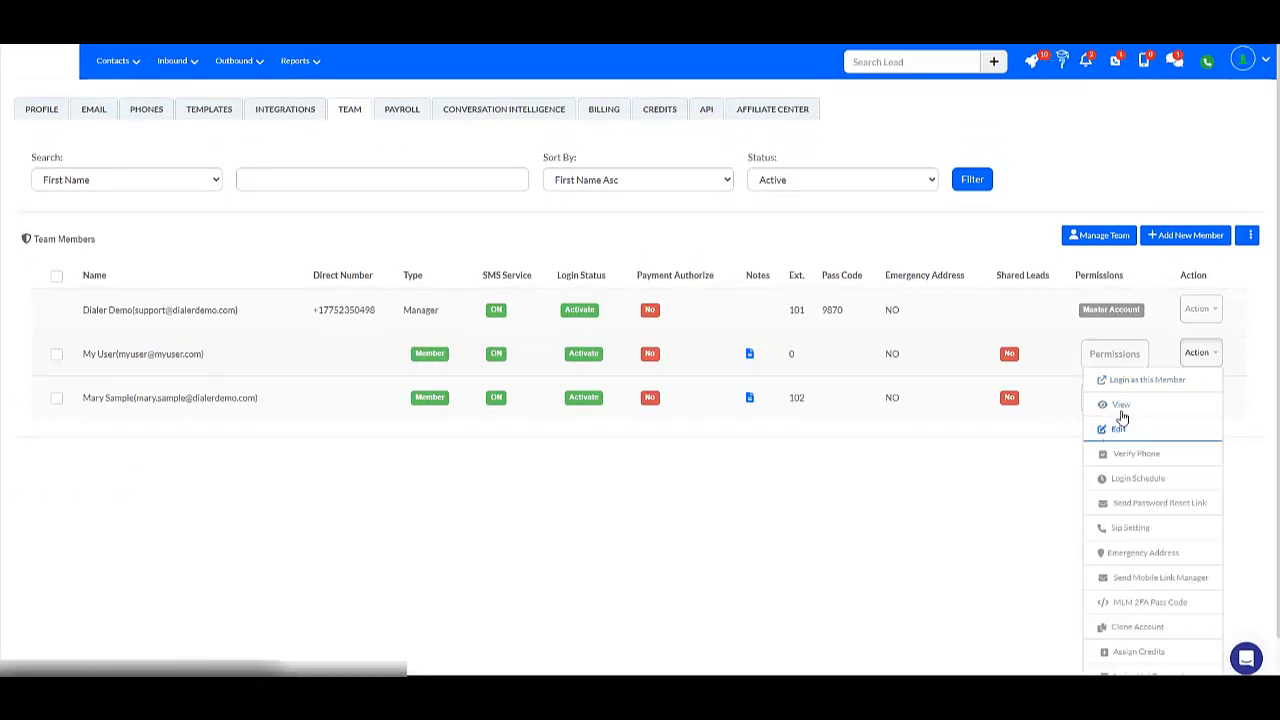
{"action": "left_click", "coordinate": [1138, 462]}
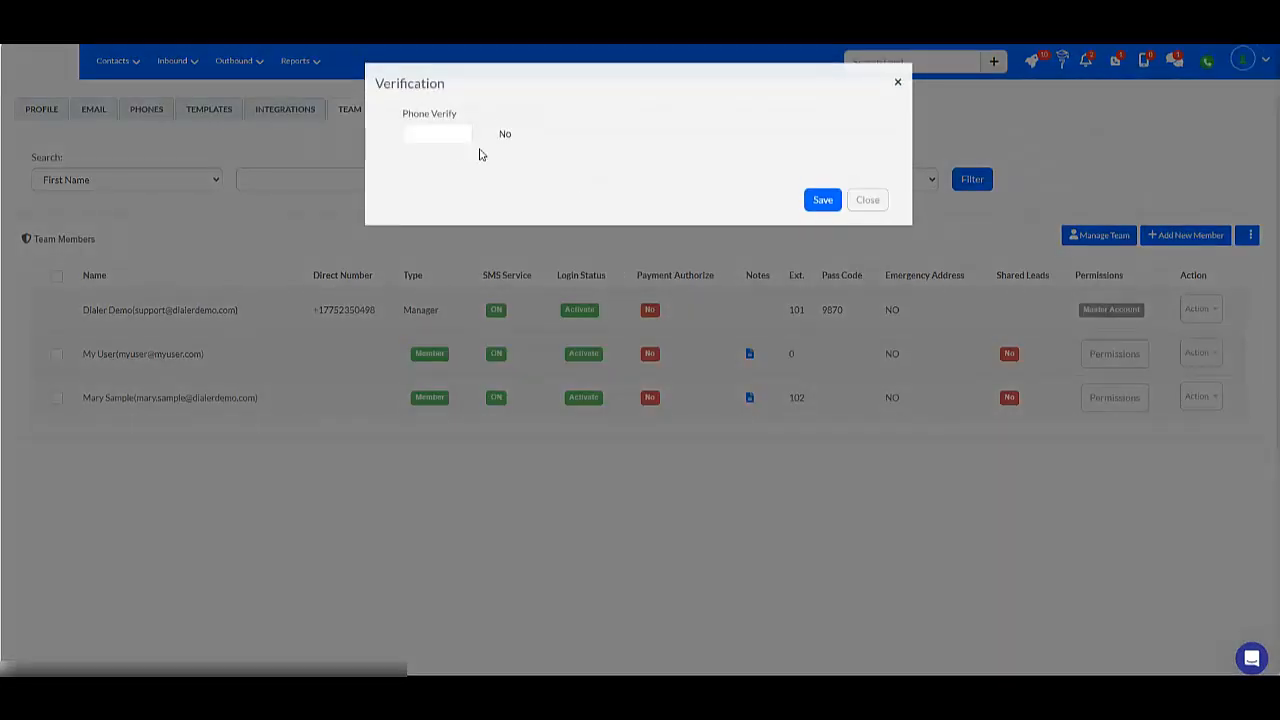
{"action": "left_click", "coordinate": [898, 88]}
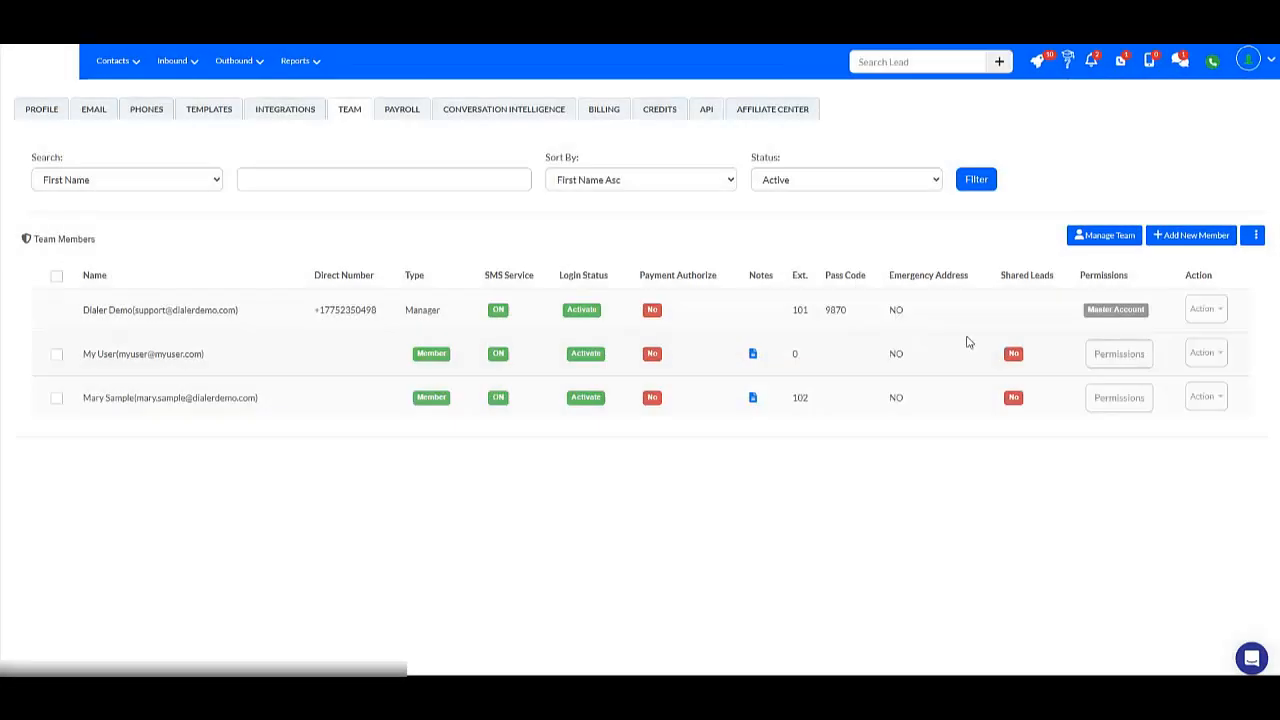
Review the login schedule of the first member below the manager and close it without updating.
{"action": "left_click", "coordinate": [1210, 355]}
{"action": "left_click", "coordinate": [1128, 484]}
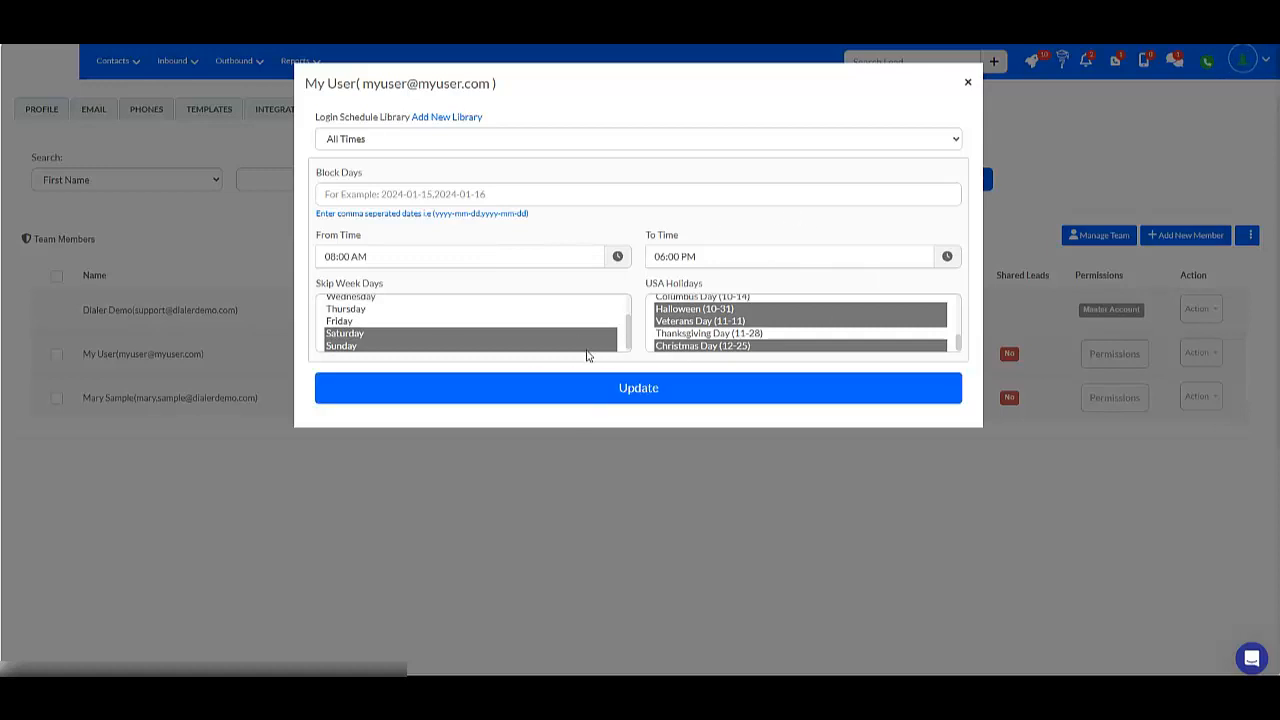
{"action": "left_click", "coordinate": [964, 83]}
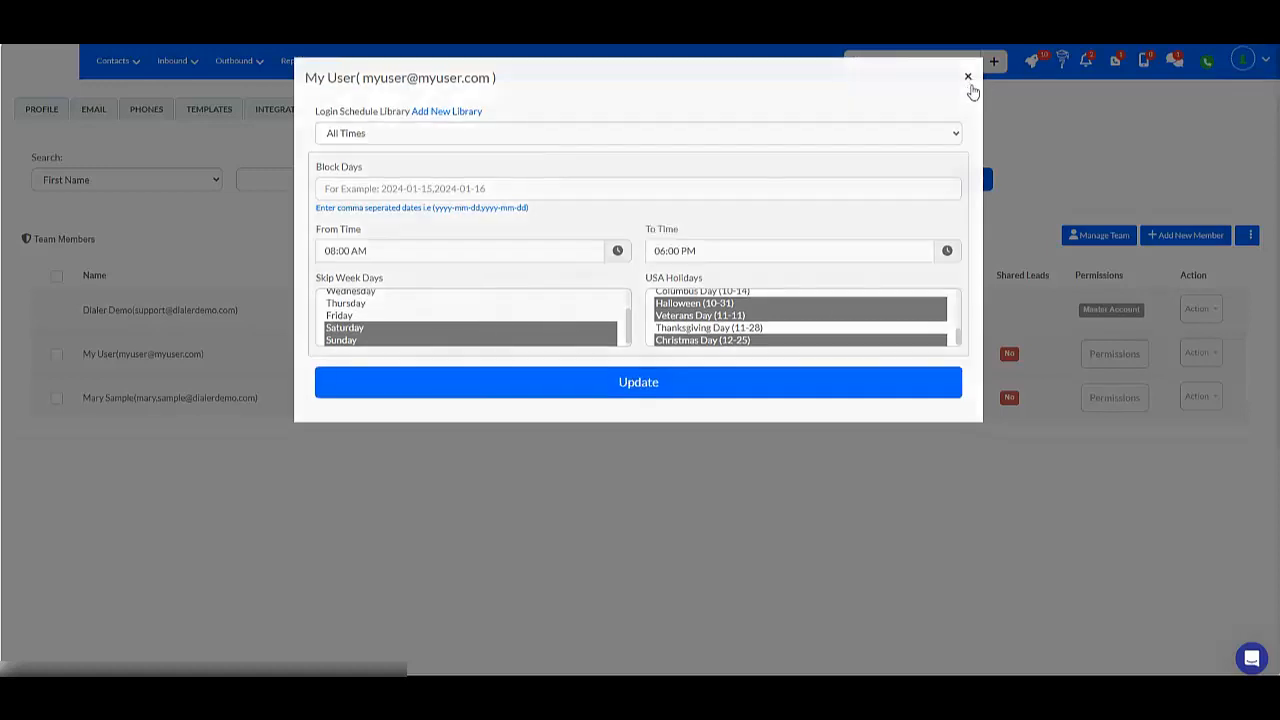
Review the account actions of the first member below the manager, view the Send Mobile Lead Manager Link message and cancel without sending.
{"action": "left_click", "coordinate": [1205, 352]}
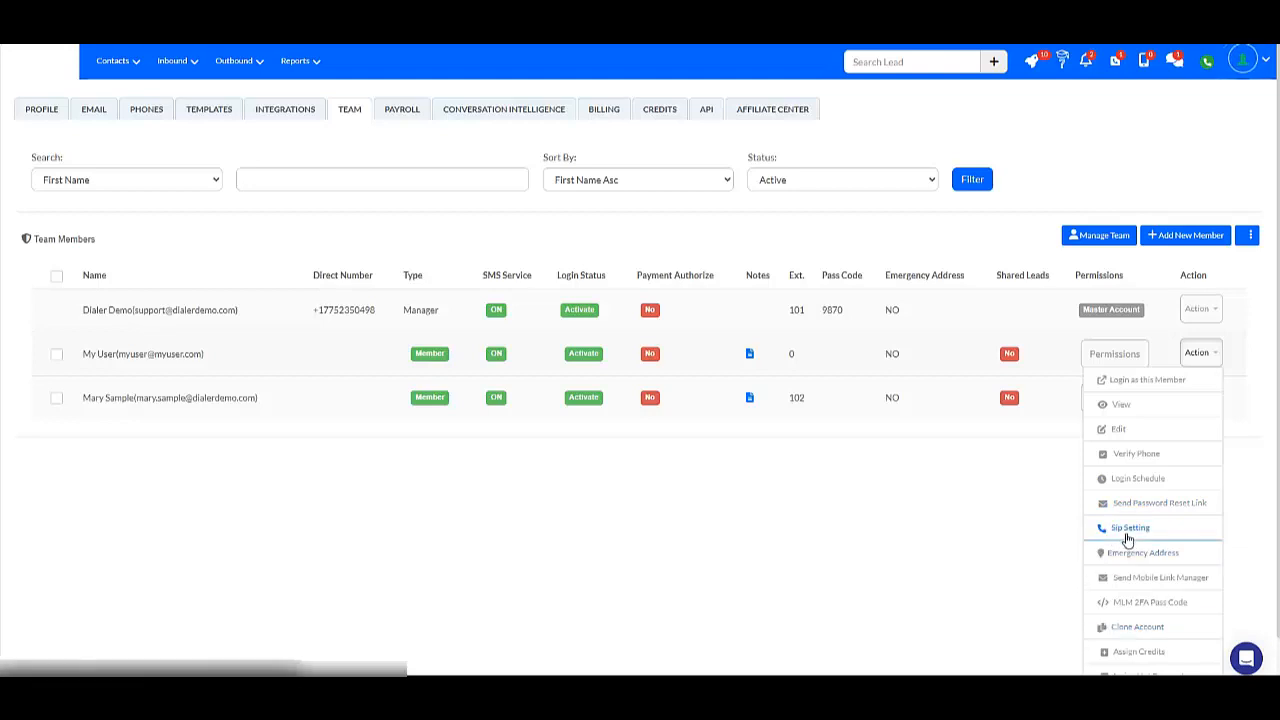
{"action": "scroll", "coordinate": [1128, 550], "scroll_direction": "down", "scroll_amount": 1}
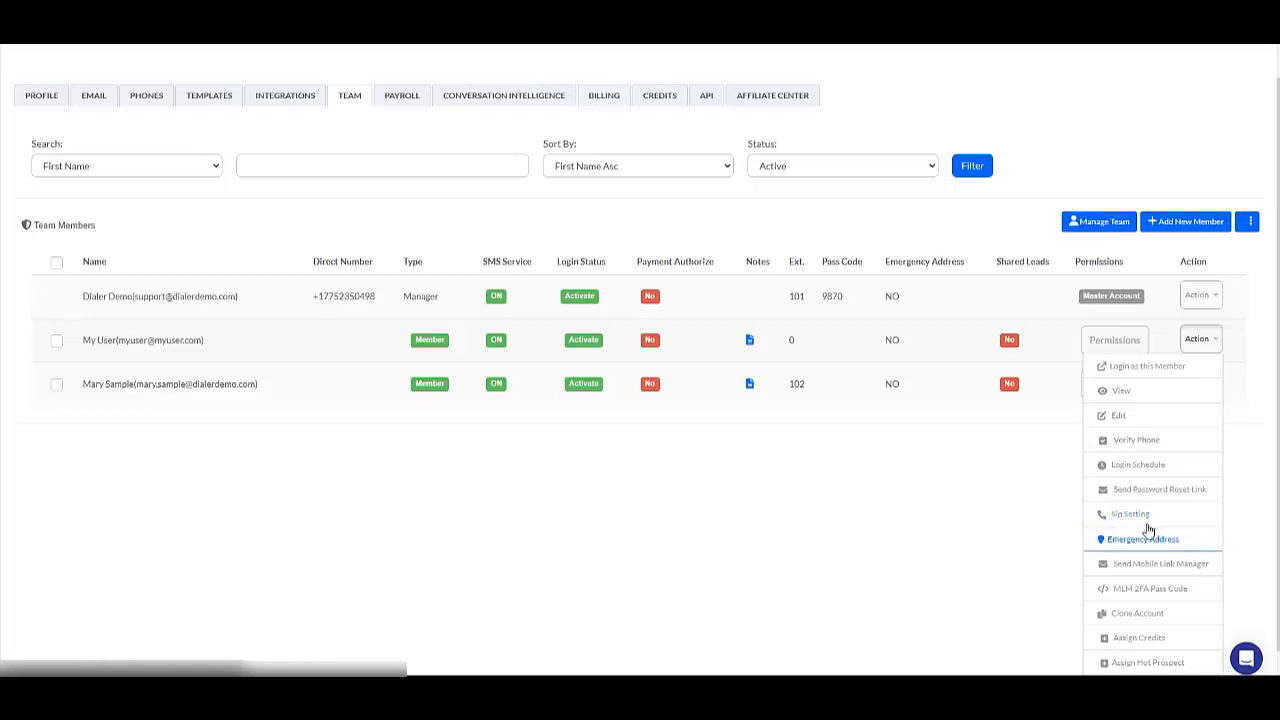
{"action": "scroll", "coordinate": [1145, 558], "scroll_direction": "down", "scroll_amount": 1}
{"action": "scroll", "coordinate": [1145, 558], "scroll_direction": "down", "scroll_amount": 1}
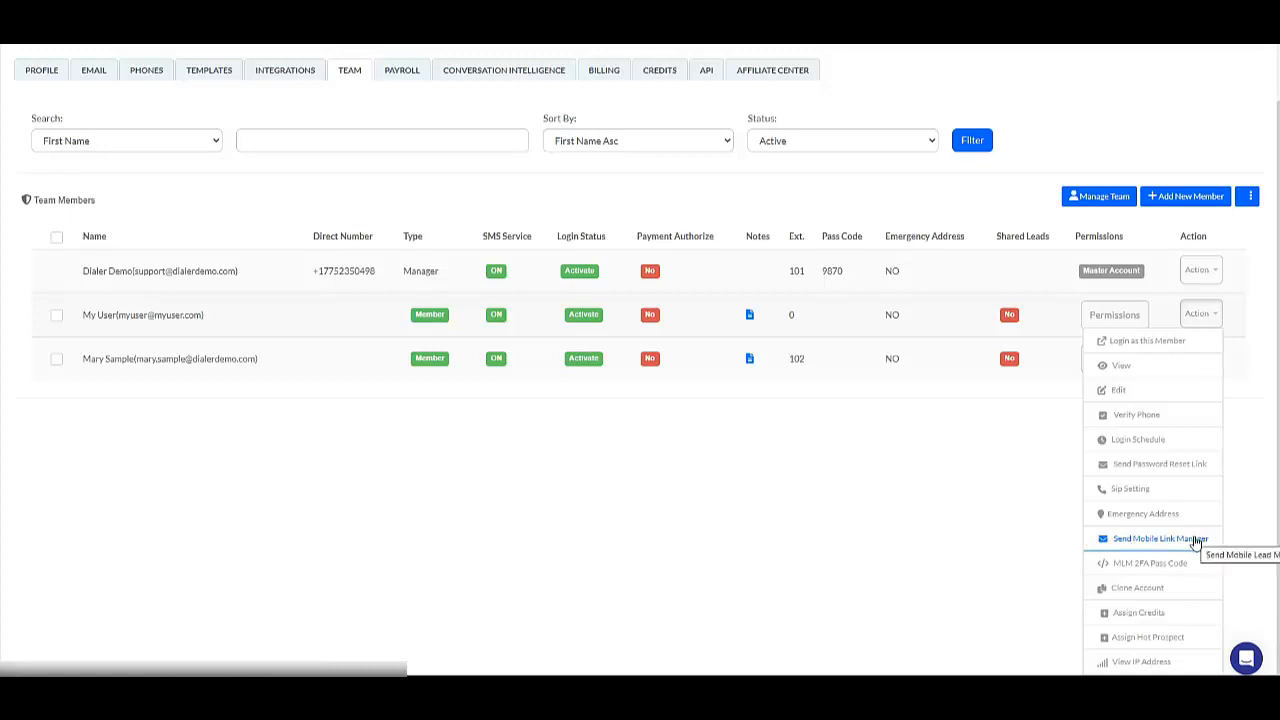
{"action": "scroll", "coordinate": [891, 501], "scroll_direction": "up", "scroll_amount": 1}
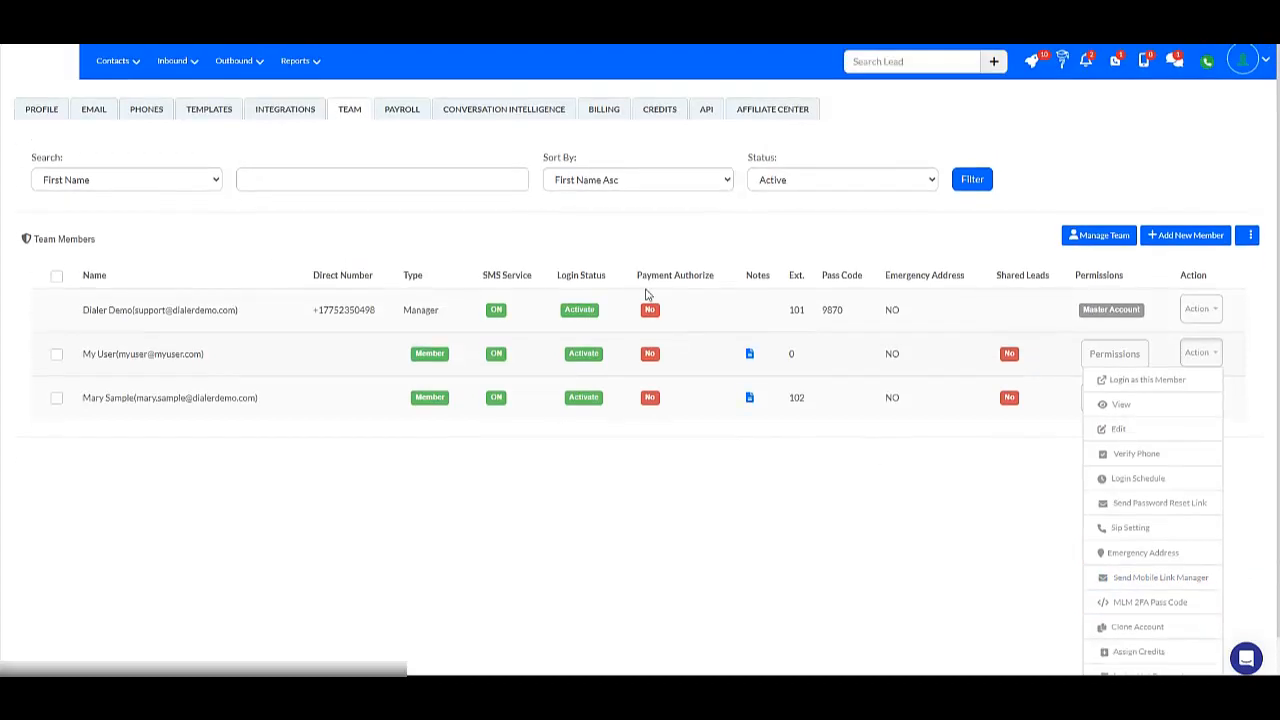
{"action": "scroll", "coordinate": [970, 533], "scroll_direction": "down", "scroll_amount": 1}
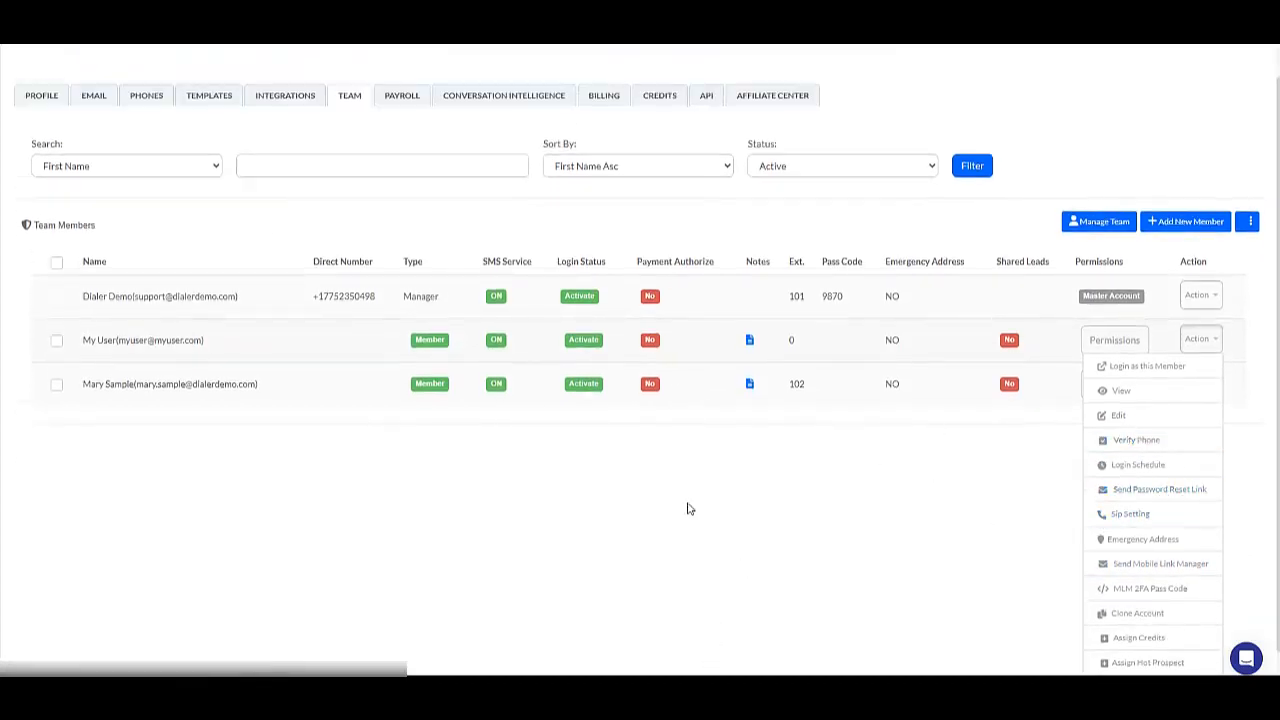
{"action": "left_click", "coordinate": [1142, 564]}
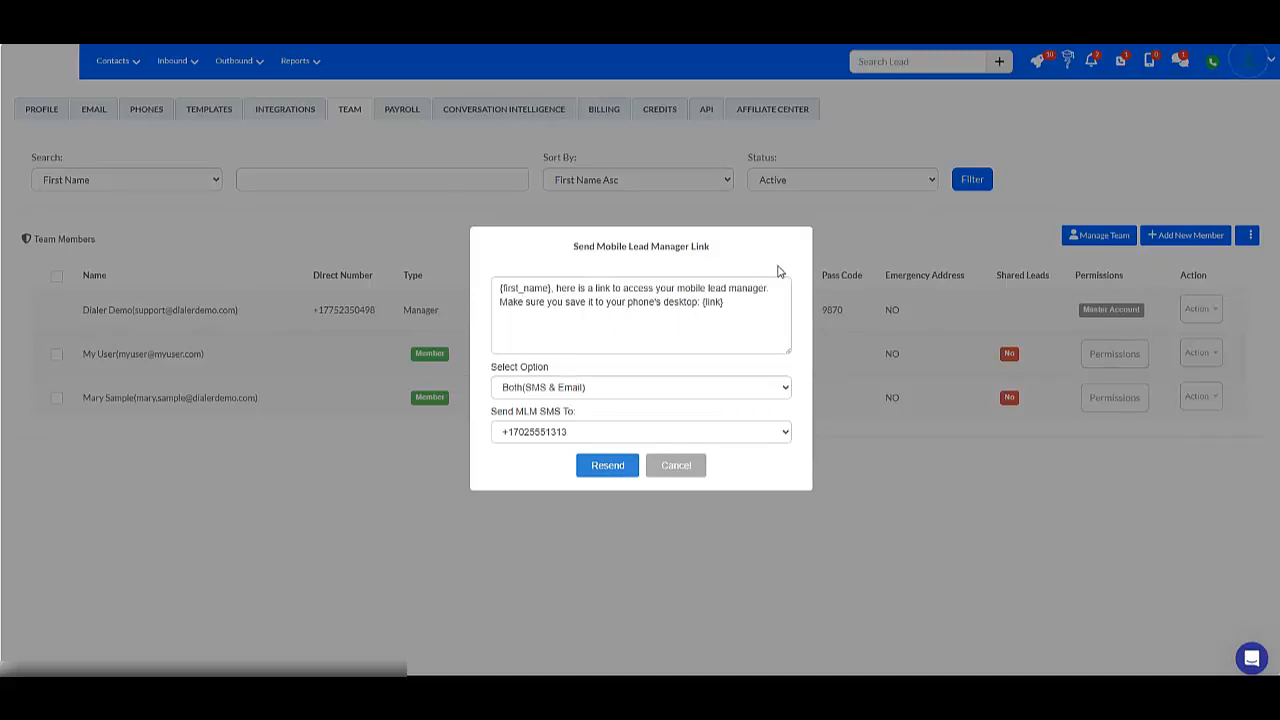
{"action": "left_click", "coordinate": [667, 464]}
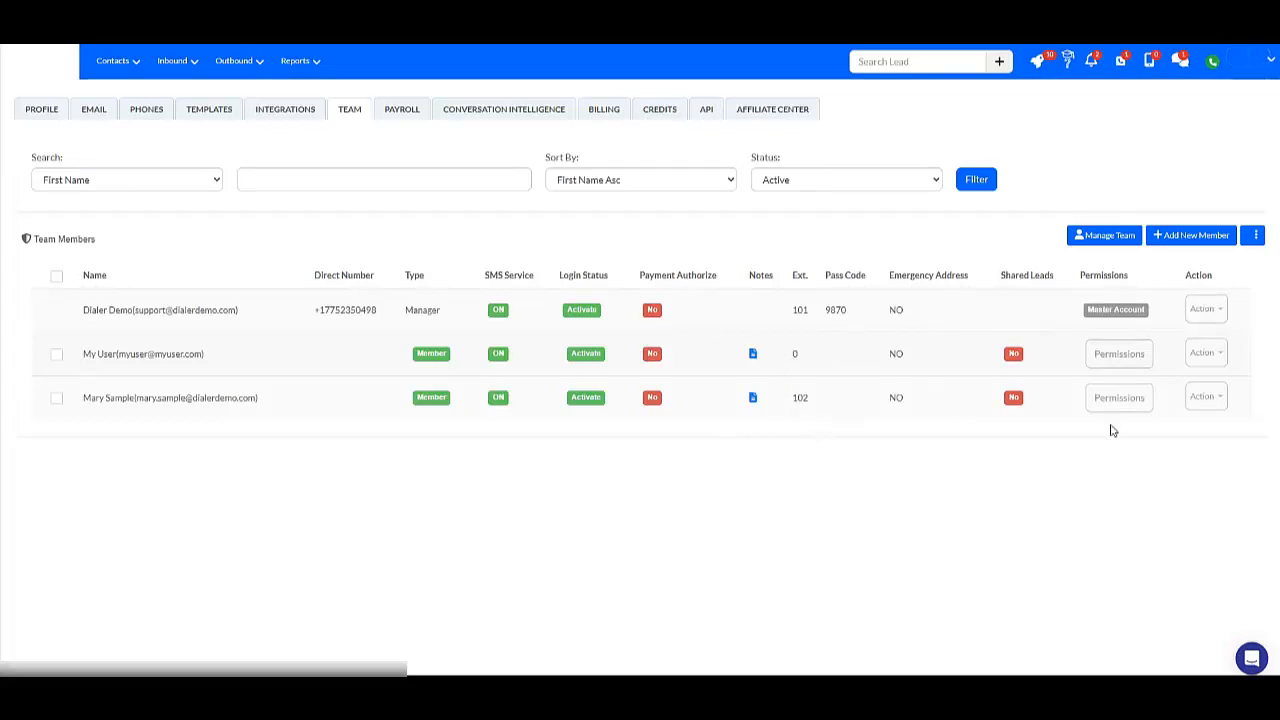
Generate the MLM 2FA pass code for the first member below the manager and close the dialog.
{"action": "left_click", "coordinate": [1205, 354]}
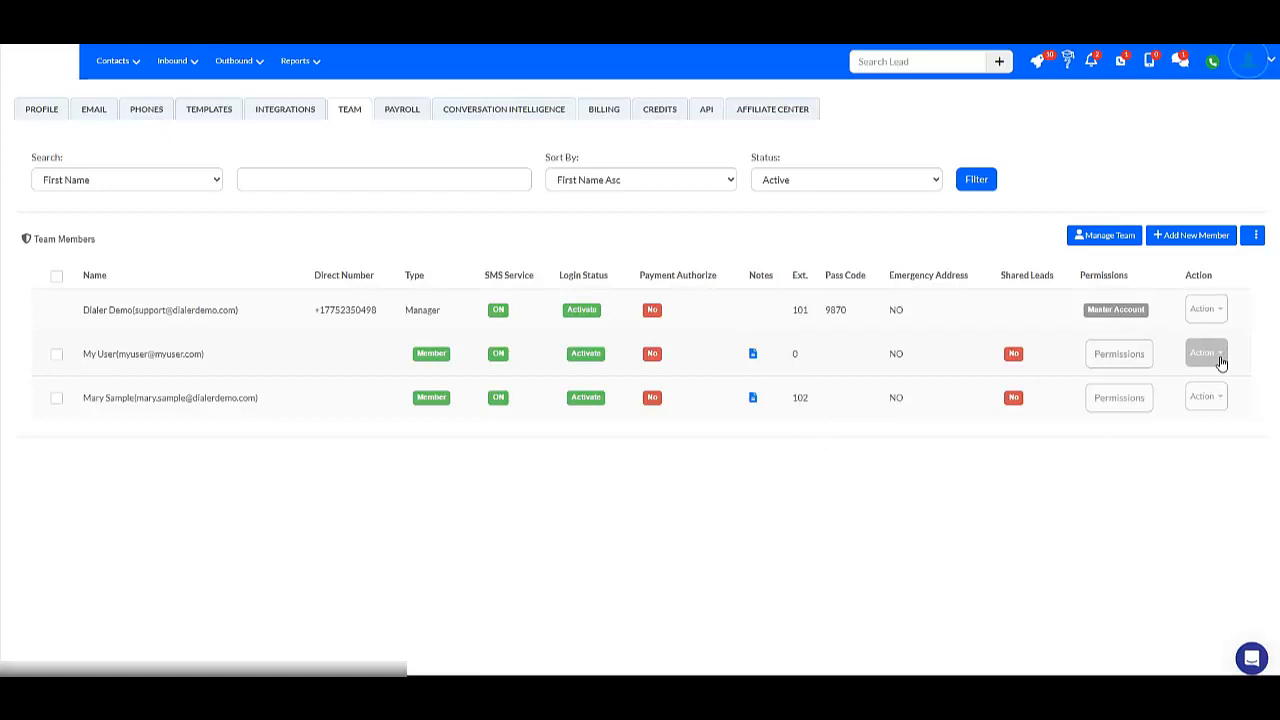
{"action": "scroll", "coordinate": [1165, 608], "scroll_direction": "down", "scroll_amount": 1}
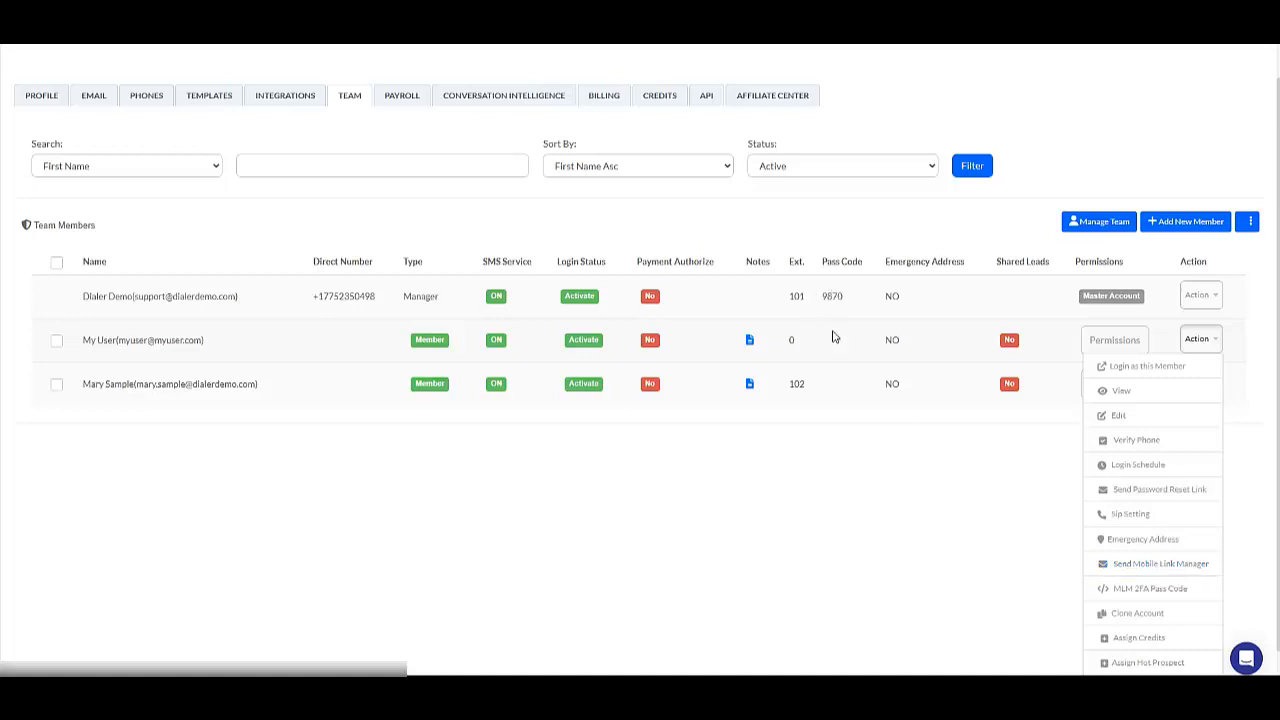
{"action": "left_click", "coordinate": [1150, 590]}
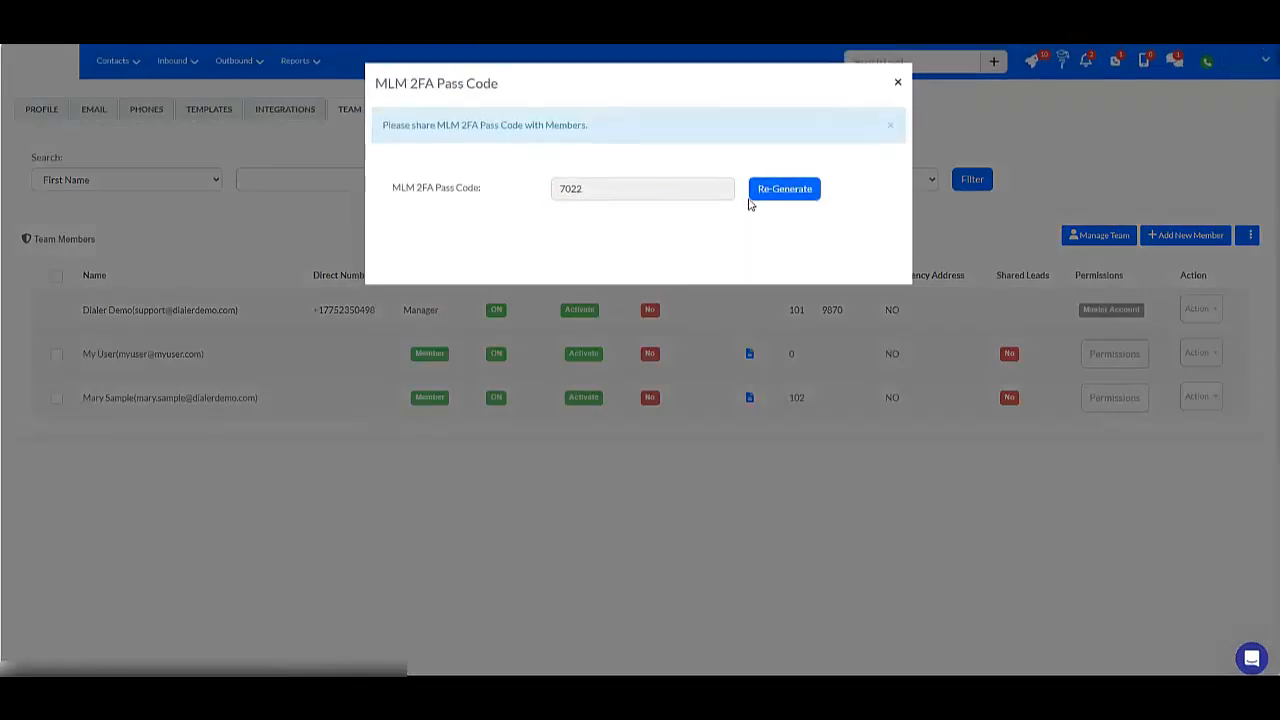
{"action": "left_click", "coordinate": [898, 83]}
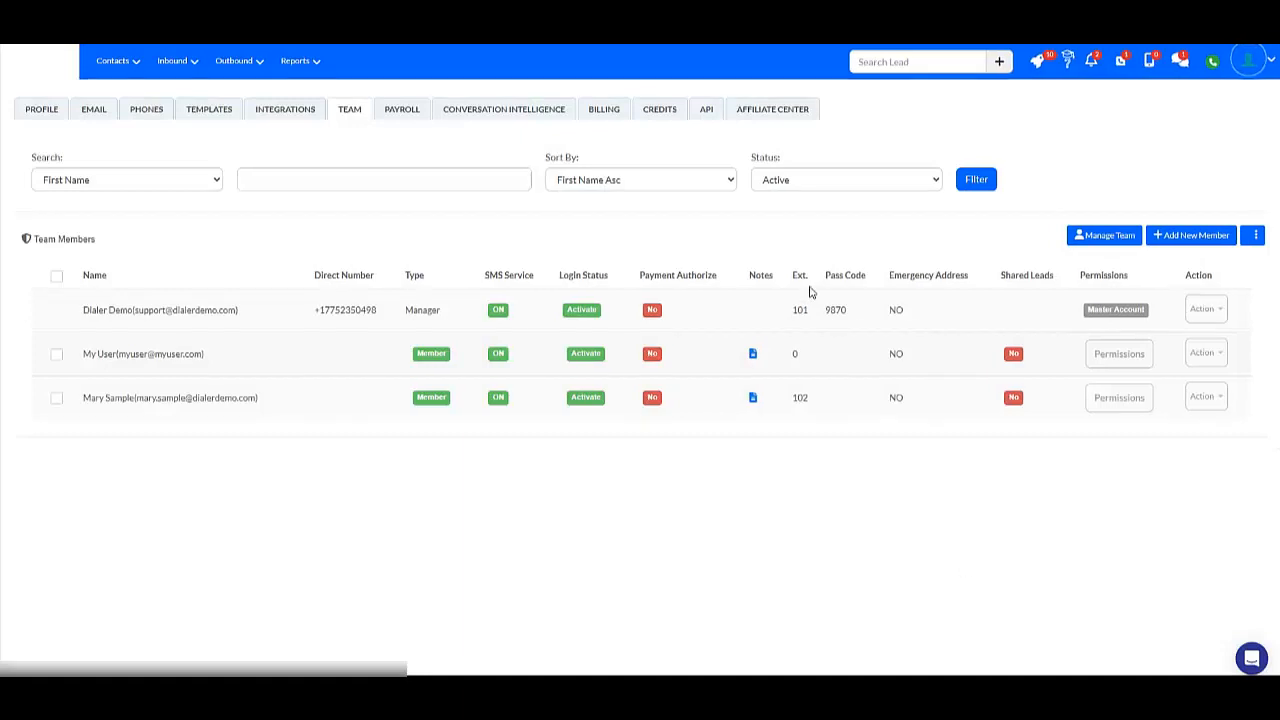
View the credit assignment settings of the first member below the manager and close them without updating.
{"action": "left_click", "coordinate": [1204, 352]}
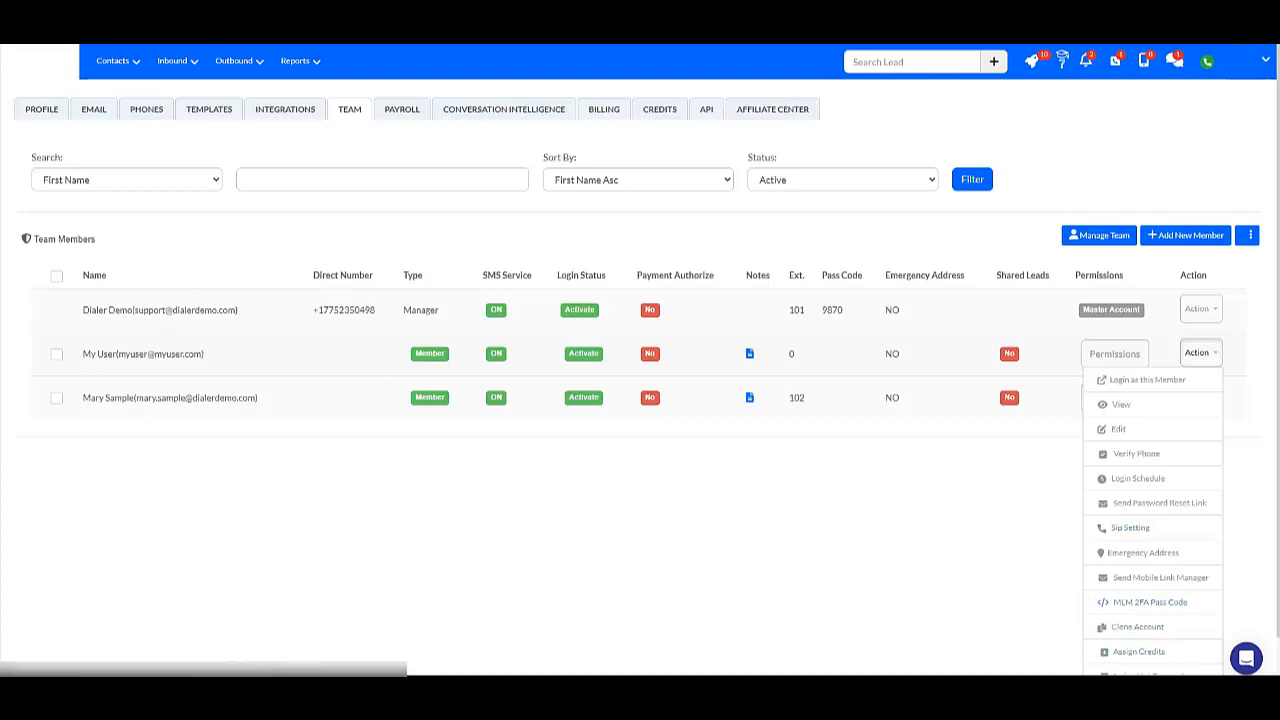
{"action": "scroll", "coordinate": [1128, 600], "scroll_direction": "down", "scroll_amount": 1}
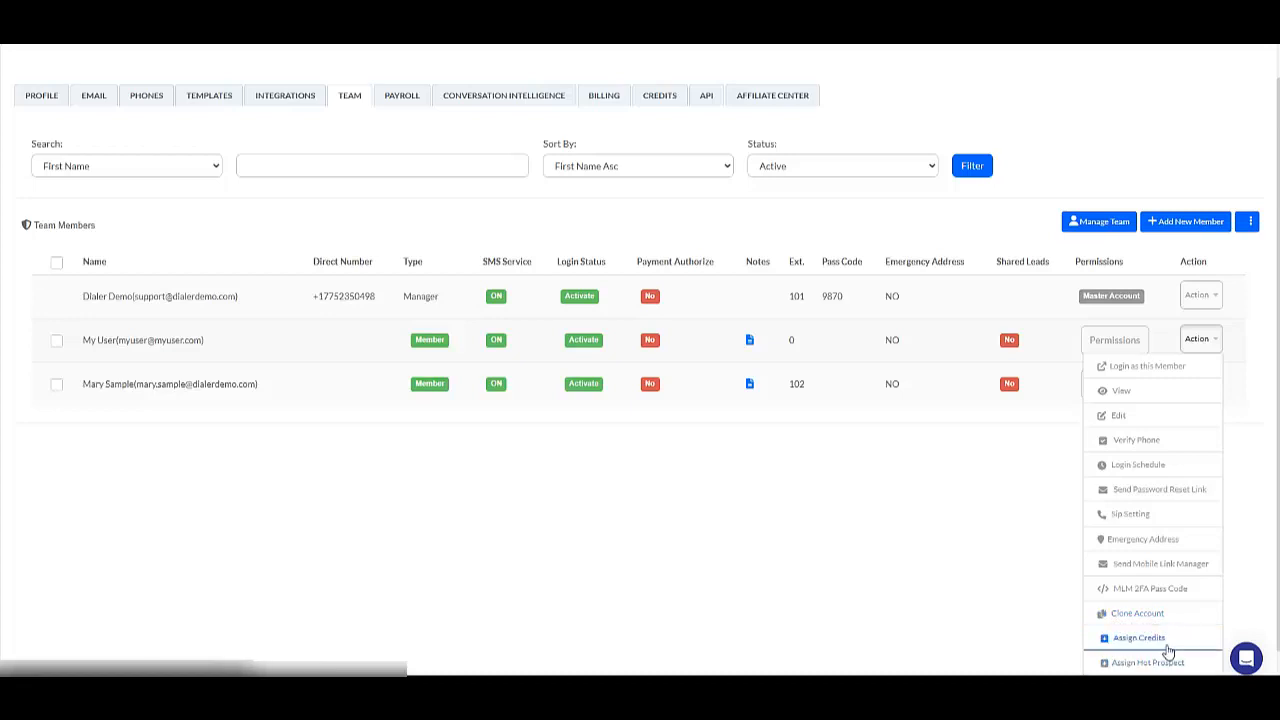
{"action": "scroll", "coordinate": [1145, 645], "scroll_direction": "down", "scroll_amount": 1}
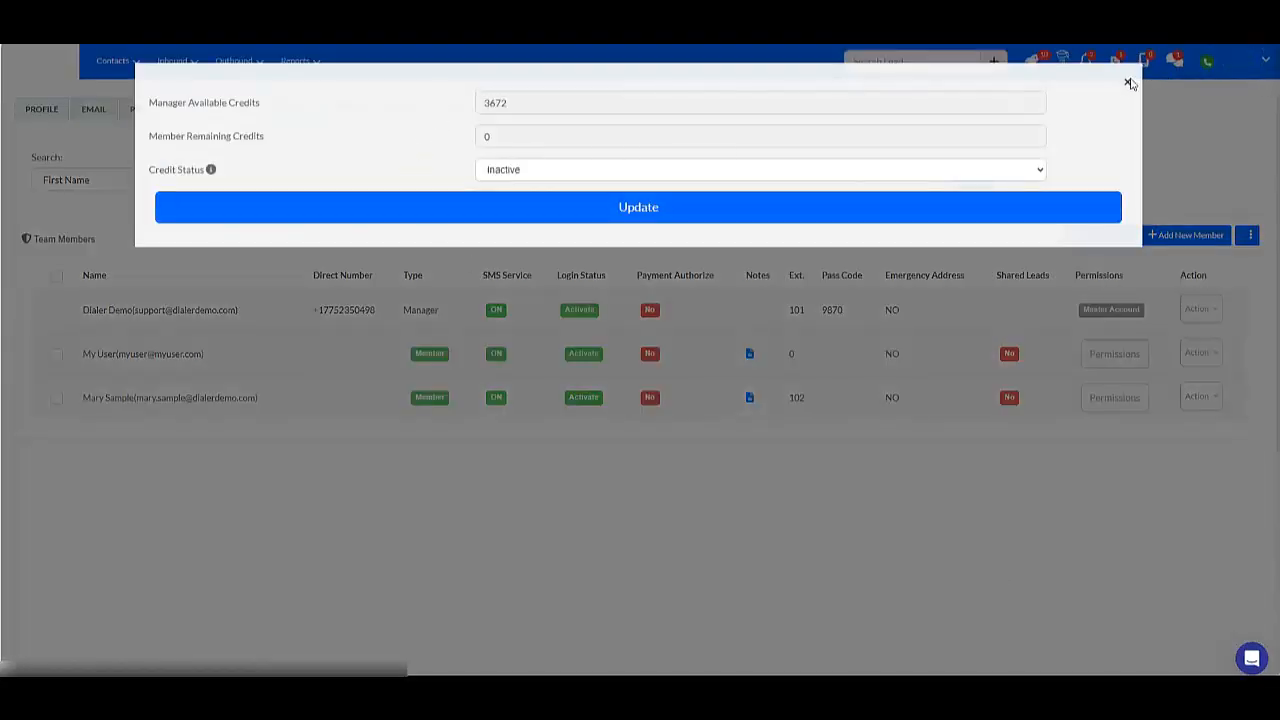
{"action": "left_click", "coordinate": [1174, 132]}
Reopen the same member's credit assignment, try Credit Status Active with its credit fields, restore Inactive and close without updating.
{"action": "left_click", "coordinate": [1218, 357]}
{"action": "scroll", "coordinate": [1152, 612], "scroll_direction": "down", "scroll_amount": 1}
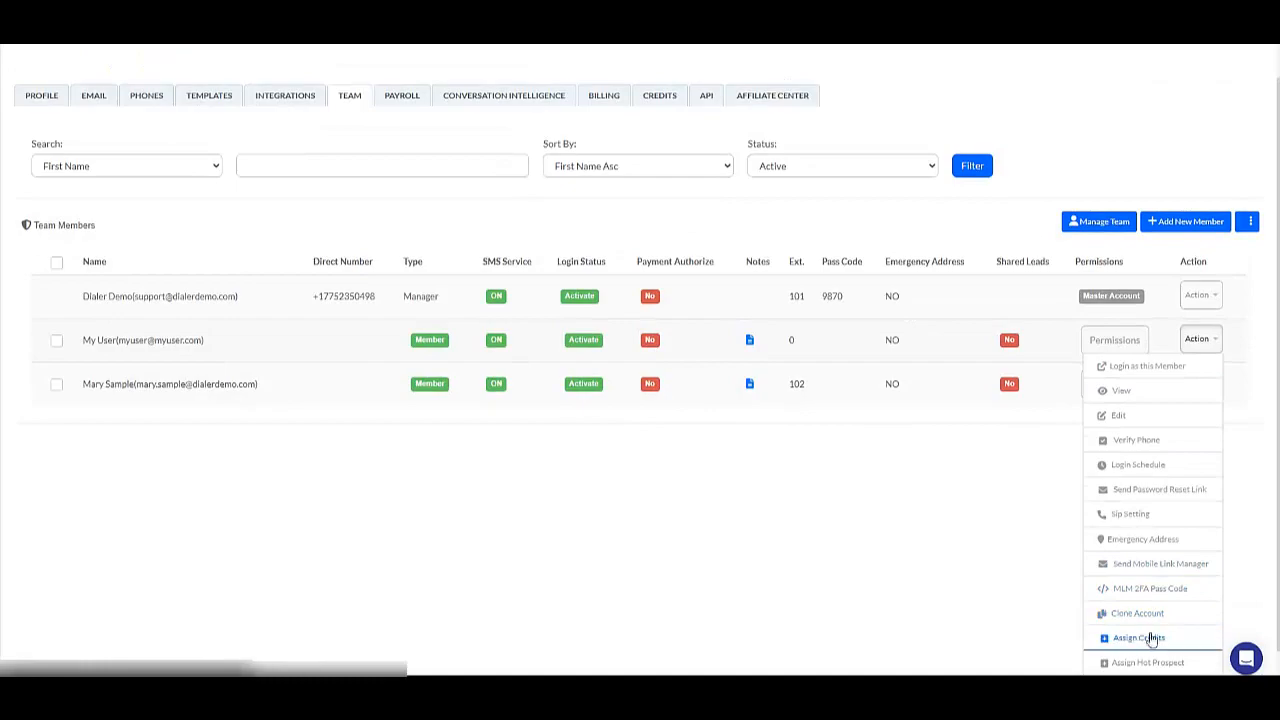
{"action": "scroll", "coordinate": [1152, 633], "scroll_direction": "down", "scroll_amount": 1}
{"action": "left_click", "coordinate": [1152, 614]}
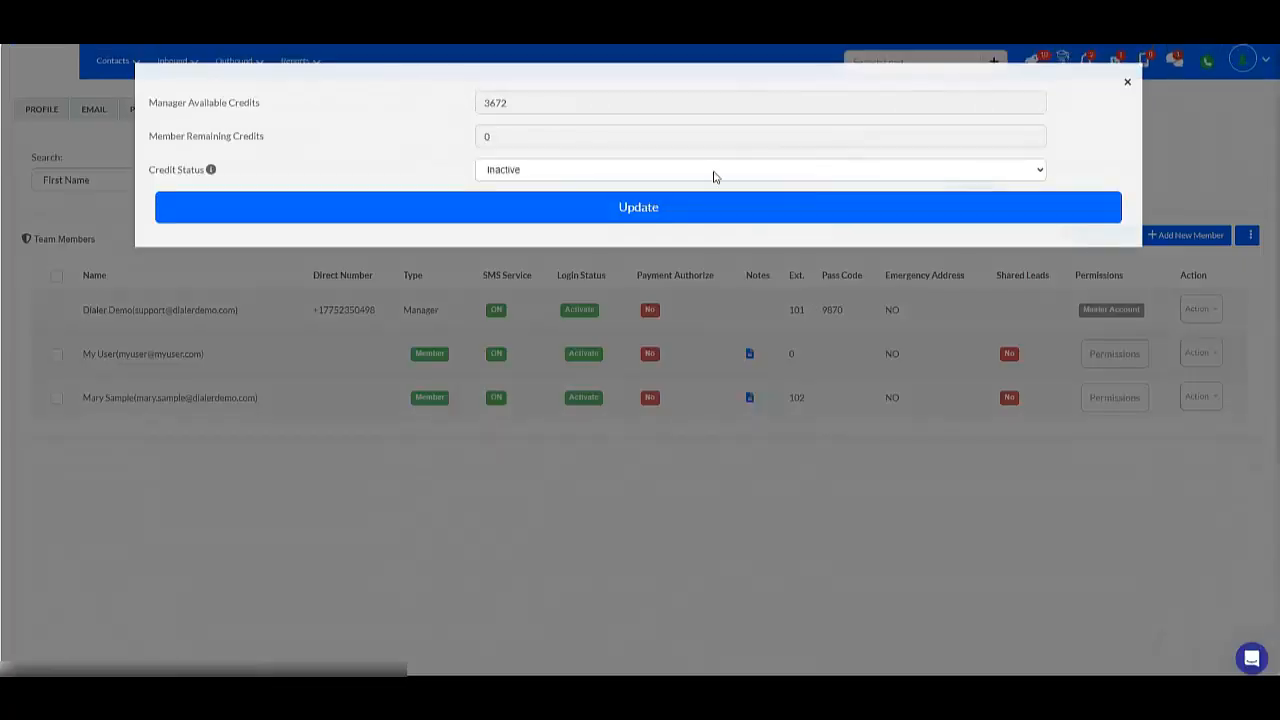
{"action": "left_click", "coordinate": [663, 176]}
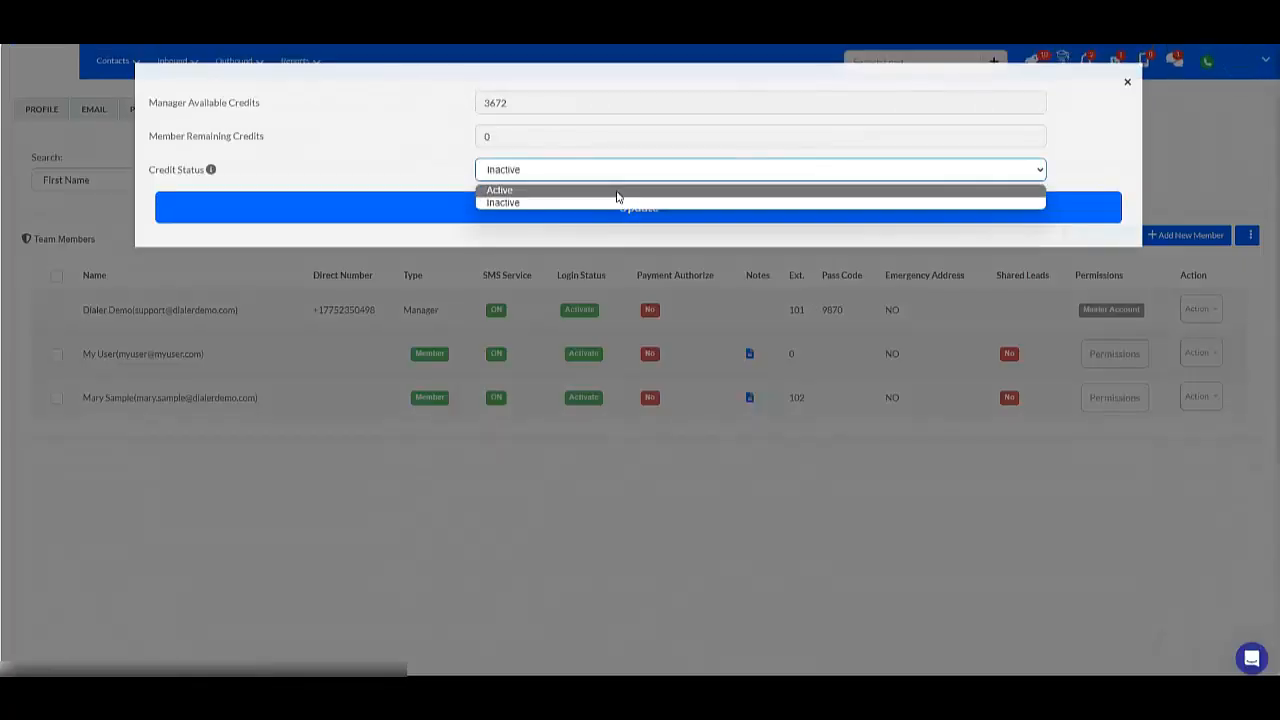
{"action": "left_click", "coordinate": [617, 193]}
{"action": "left_click", "coordinate": [504, 229]}
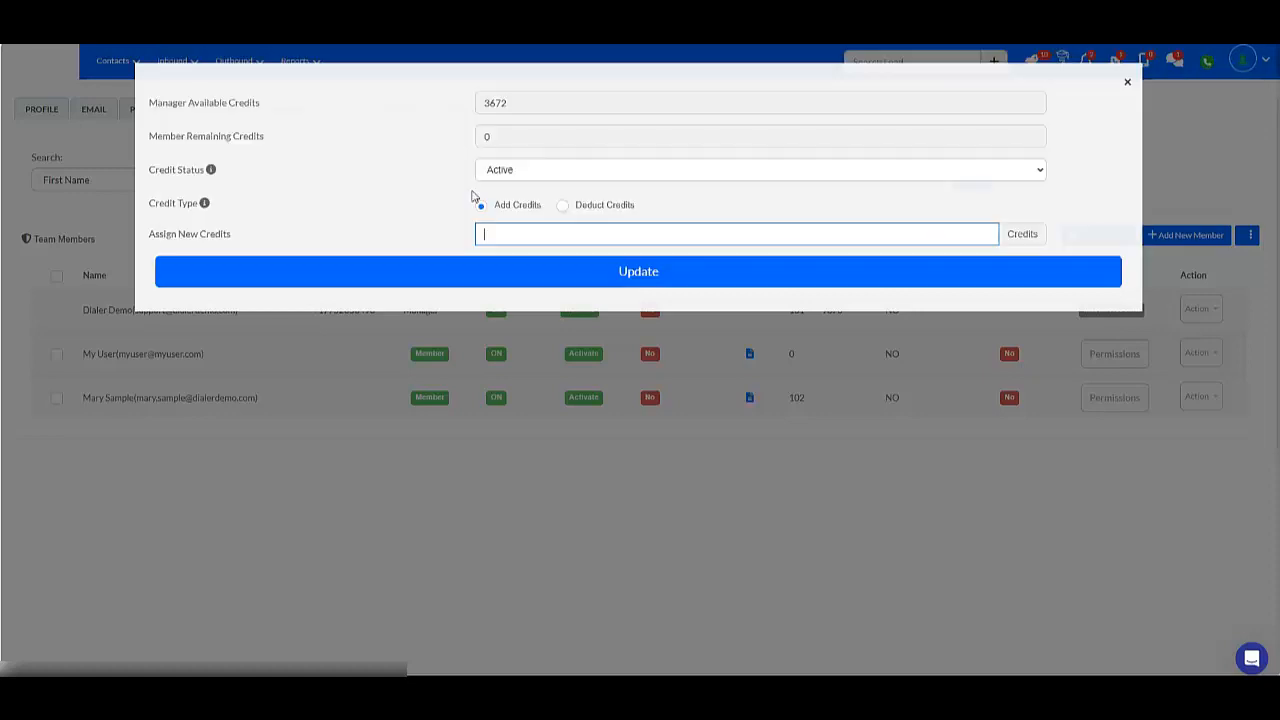
{"action": "left_click", "coordinate": [506, 173]}
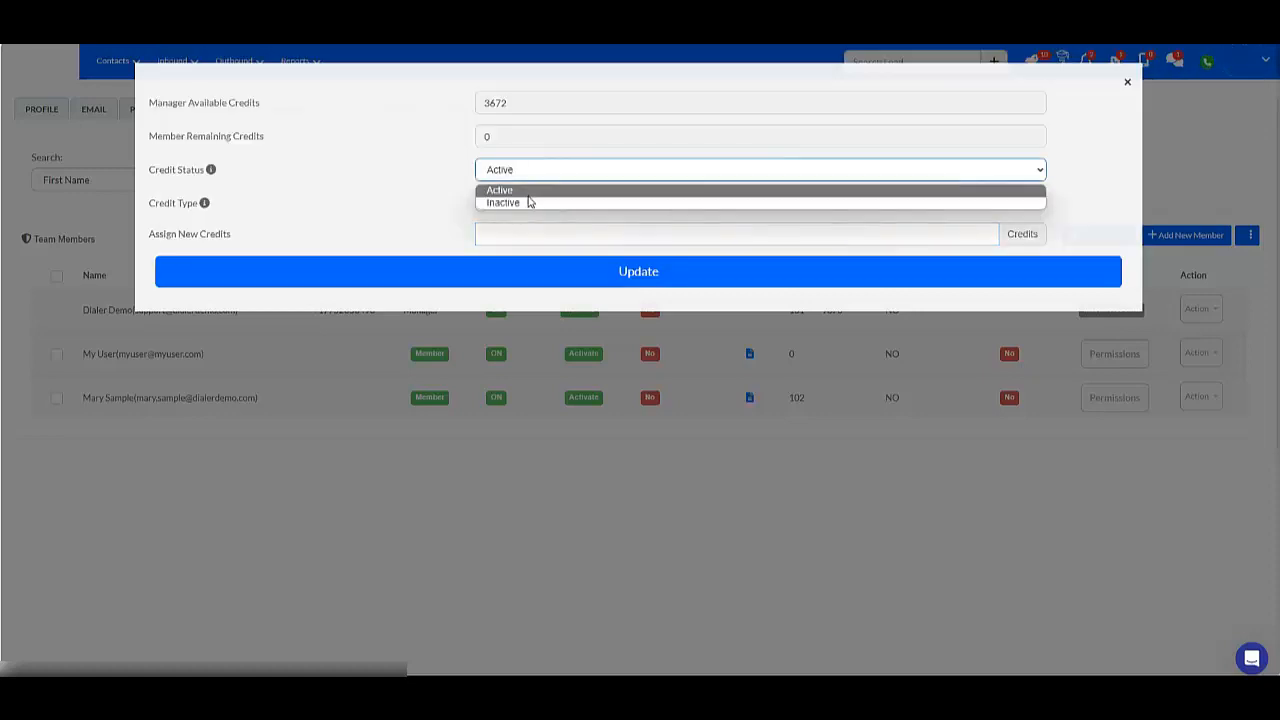
{"action": "left_click", "coordinate": [520, 202]}
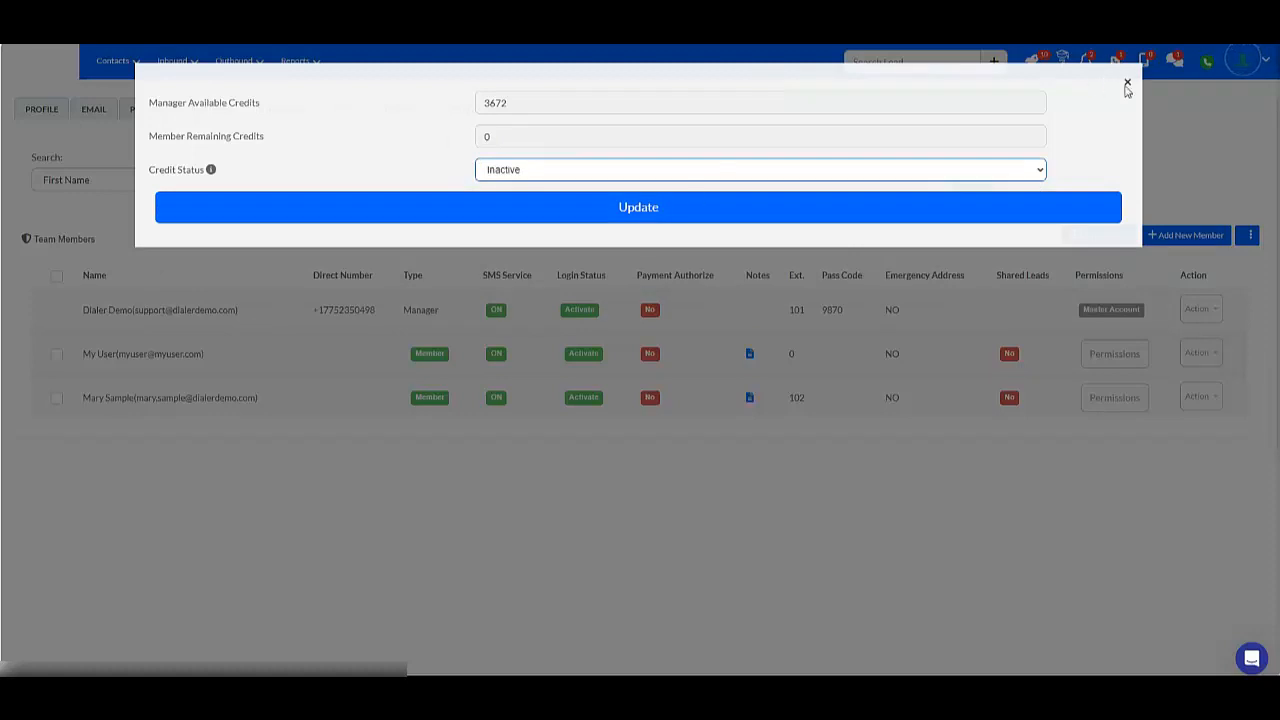
{"action": "left_click", "coordinate": [1158, 180]}
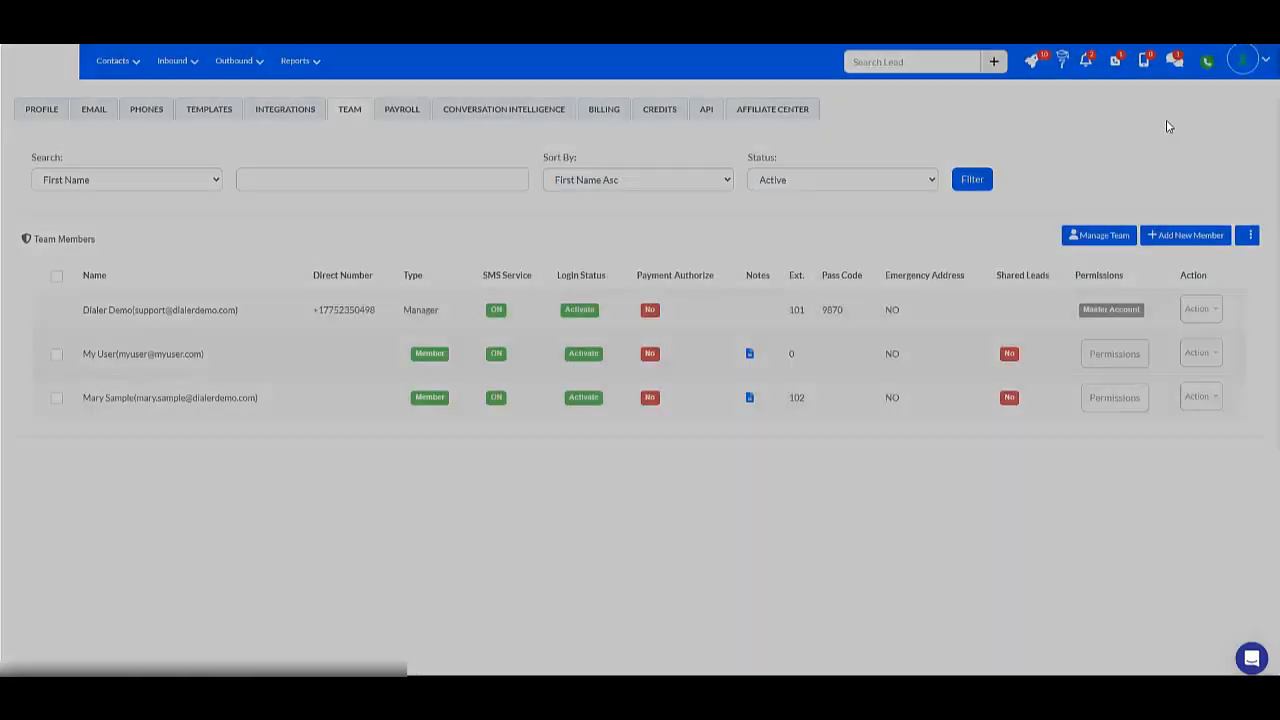
Open the Assign Hot Prospect option for the first member below the manager.
{"action": "left_click", "coordinate": [1200, 352]}
{"action": "scroll", "coordinate": [1160, 615], "scroll_direction": "down", "scroll_amount": 1}
{"action": "left_click", "coordinate": [1146, 660]}
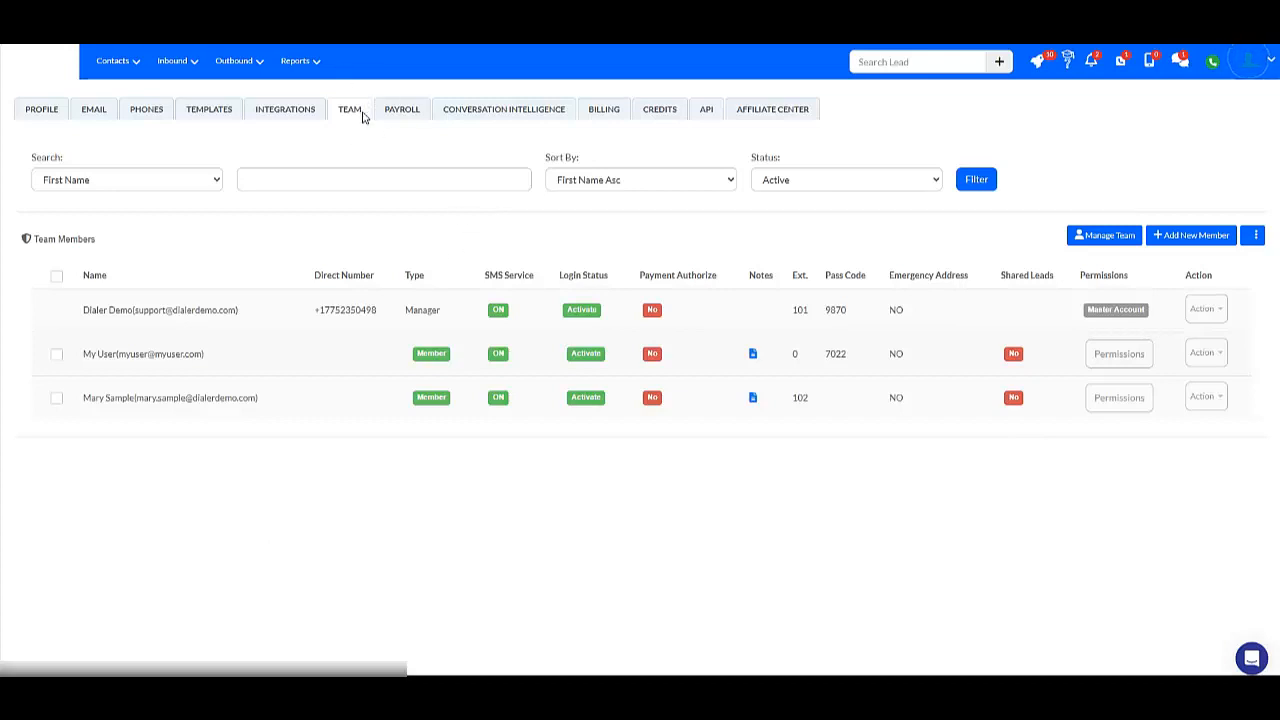
Add a new team named Team A in the team manager and submit it without an Assign To member.
{"action": "left_click", "coordinate": [1105, 238]}
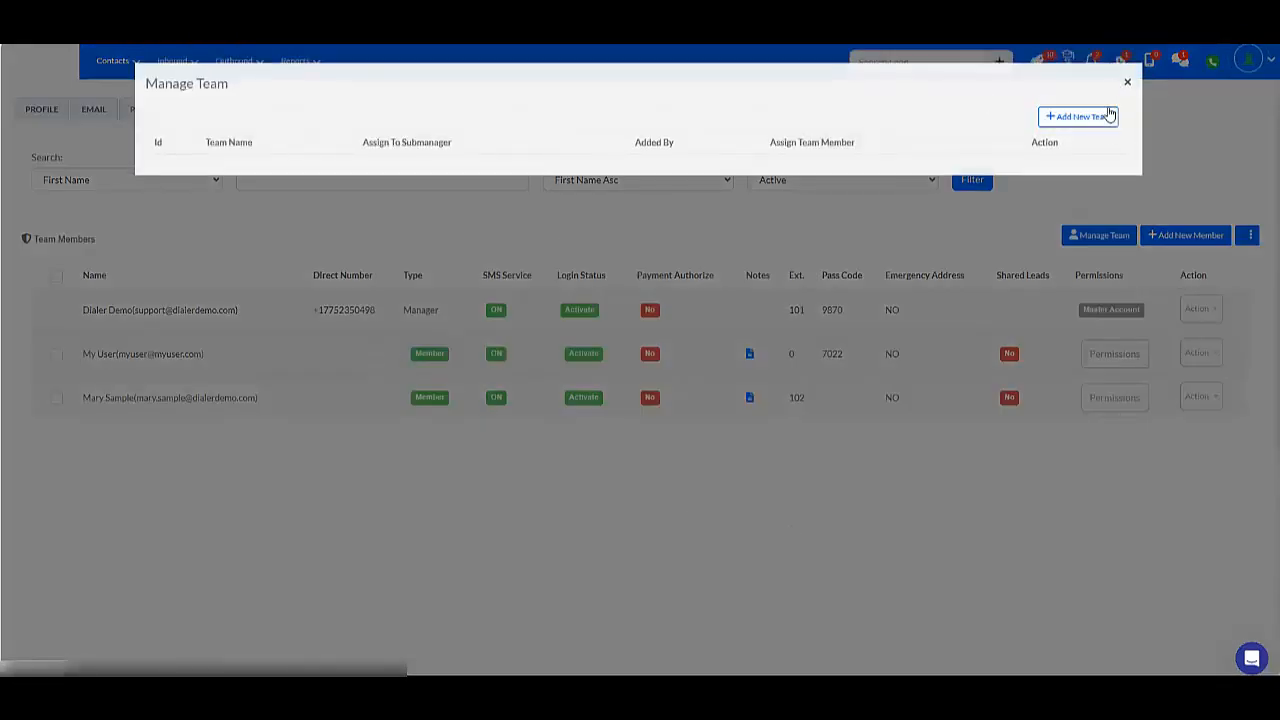
{"action": "left_click", "coordinate": [1105, 117]}
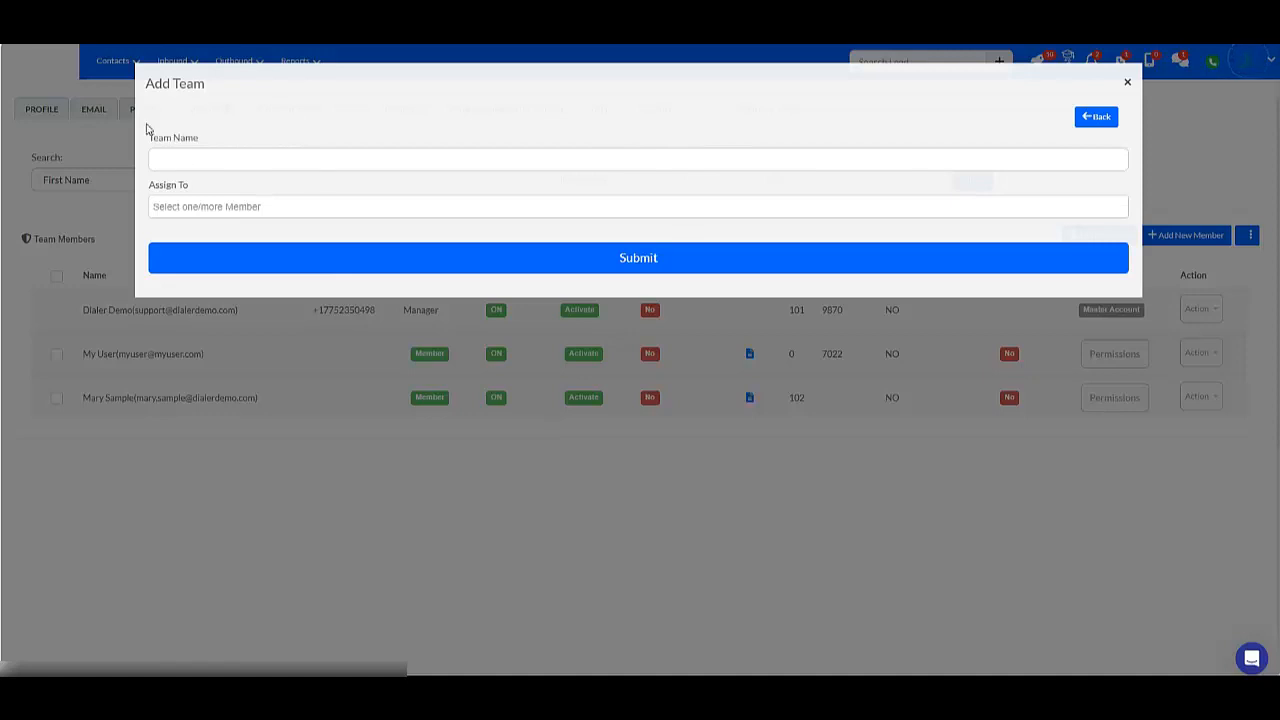
{"action": "left_click", "coordinate": [188, 157]}
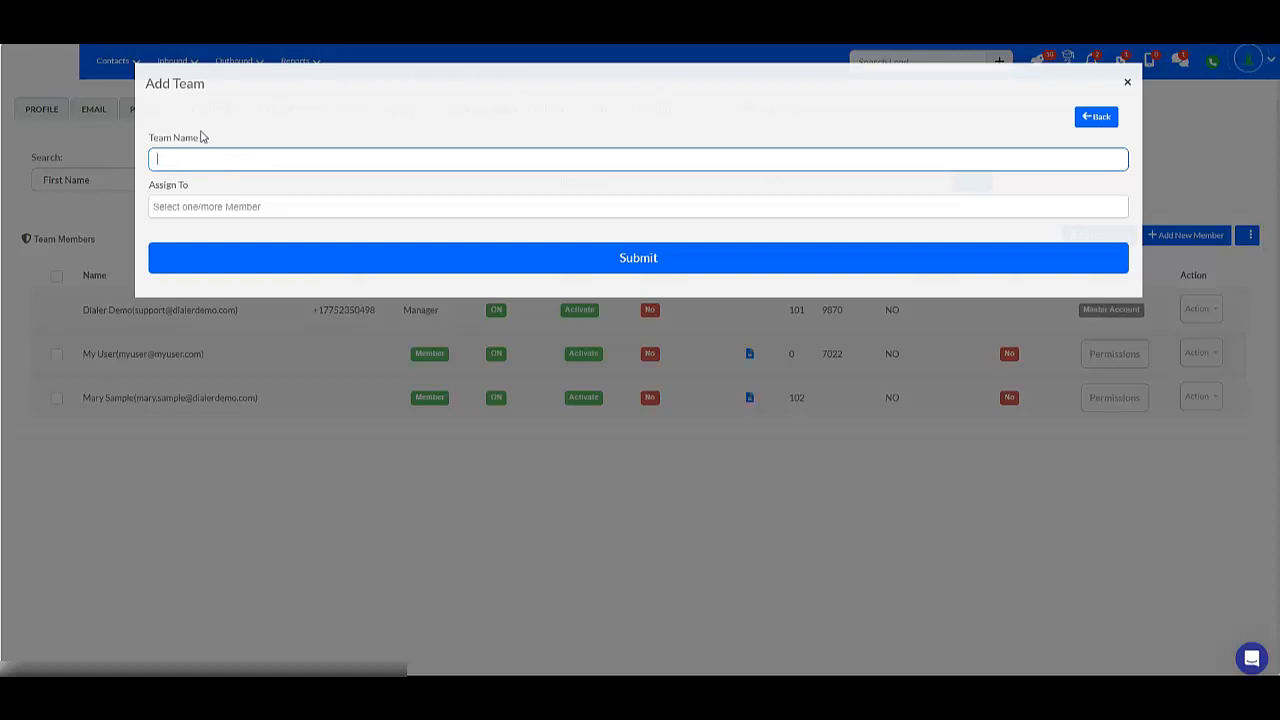
{"action": "type", "text": "Team A"}
{"action": "left_click", "coordinate": [285, 204]}
{"action": "left_click", "coordinate": [361, 207]}
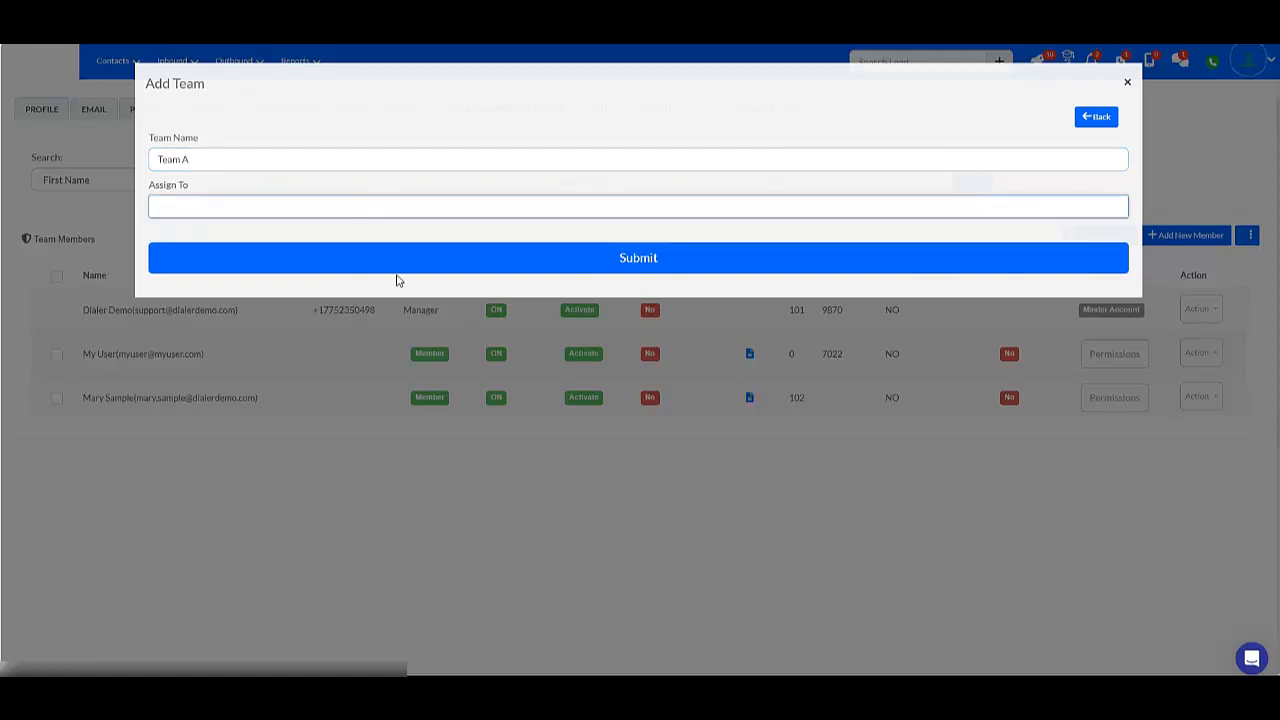
{"action": "left_click", "coordinate": [688, 212]}
{"action": "left_click", "coordinate": [712, 130]}
{"action": "left_click", "coordinate": [596, 260]}
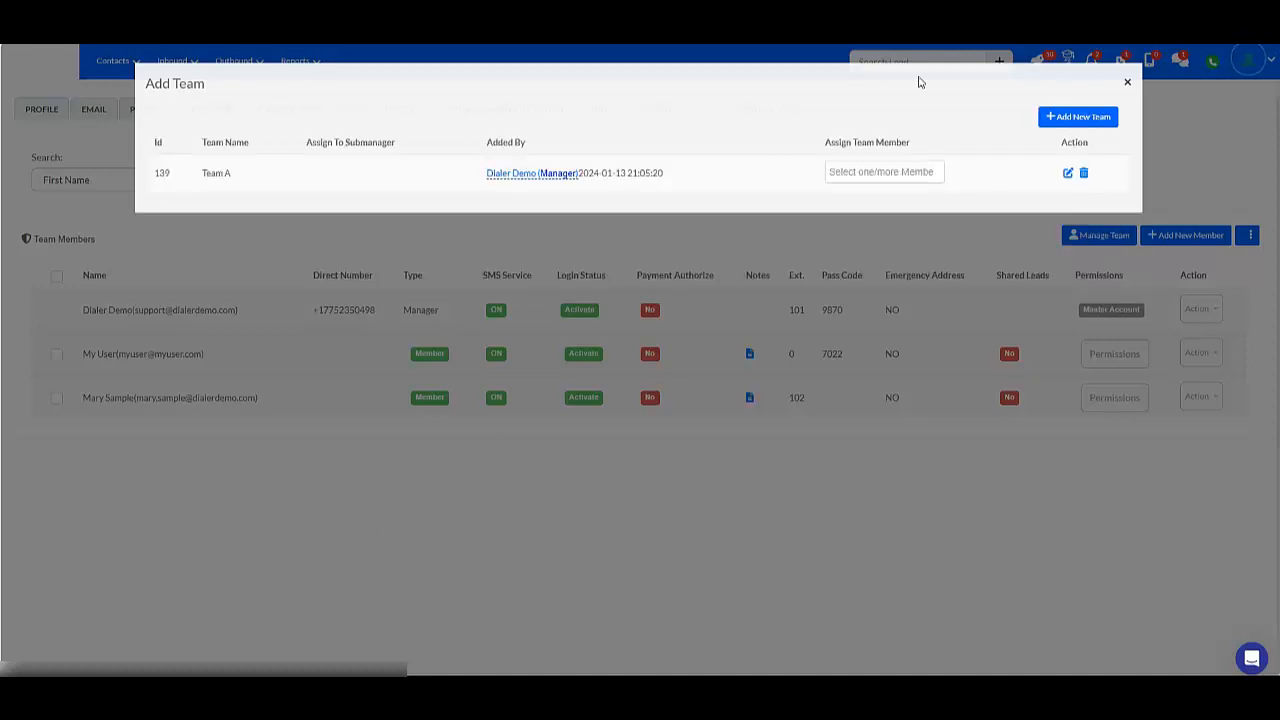
Assign both listed members to Team A and close the team manager.
{"action": "left_click", "coordinate": [868, 175]}
{"action": "left_click", "coordinate": [853, 211]}
{"action": "left_click", "coordinate": [888, 180]}
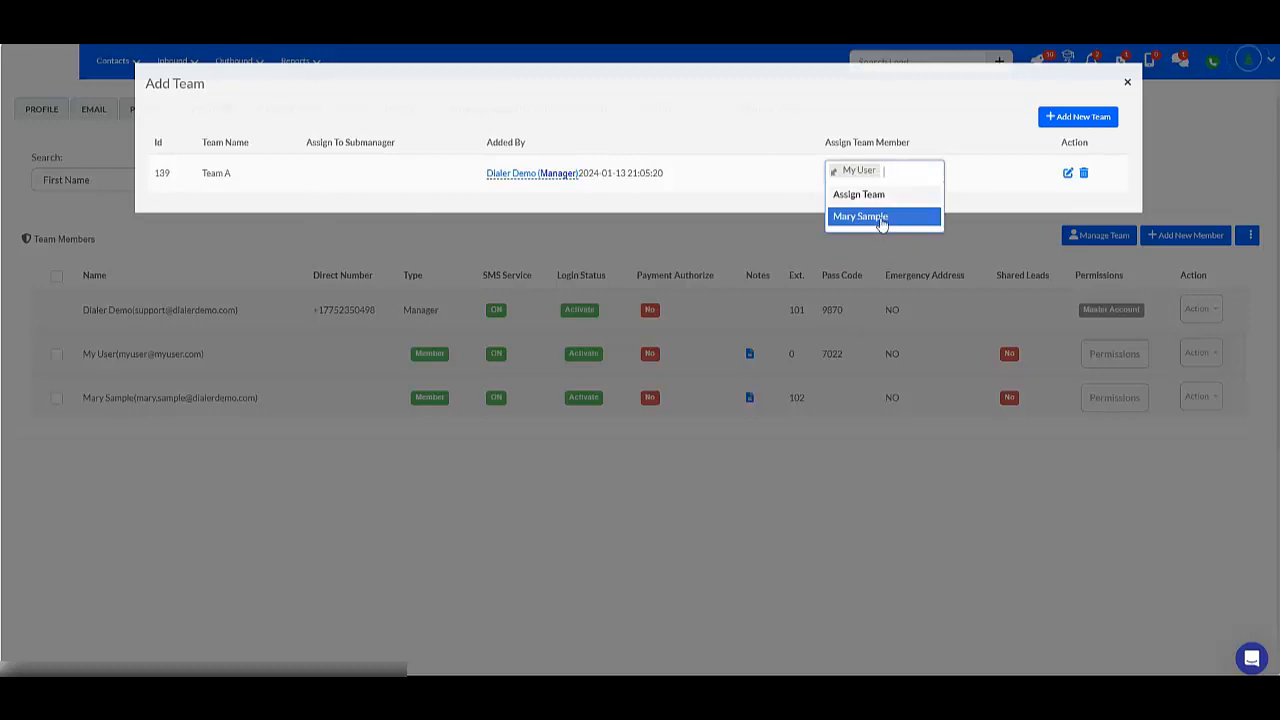
{"action": "left_click", "coordinate": [881, 218]}
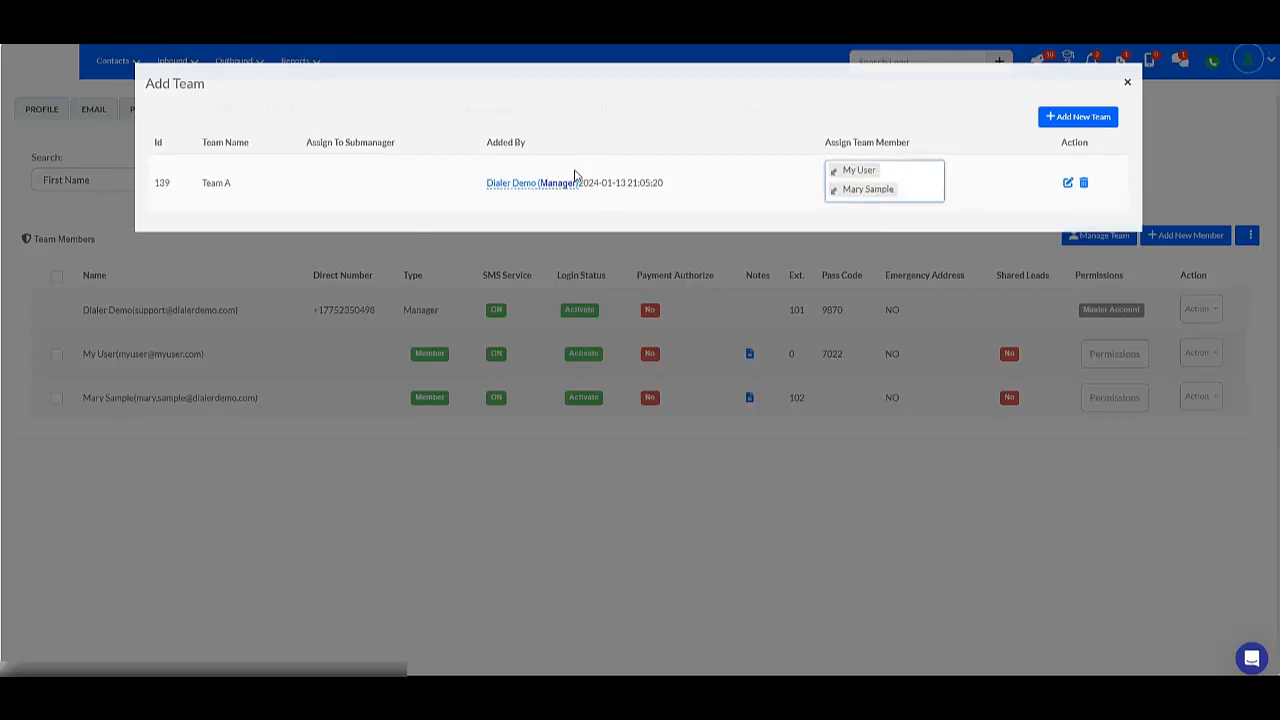
{"action": "left_click", "coordinate": [1129, 86]}
Leave the team settings and open the first page of the Contacts section.
{"action": "left_click", "coordinate": [118, 60]}
{"action": "left_click", "coordinate": [118, 92]}
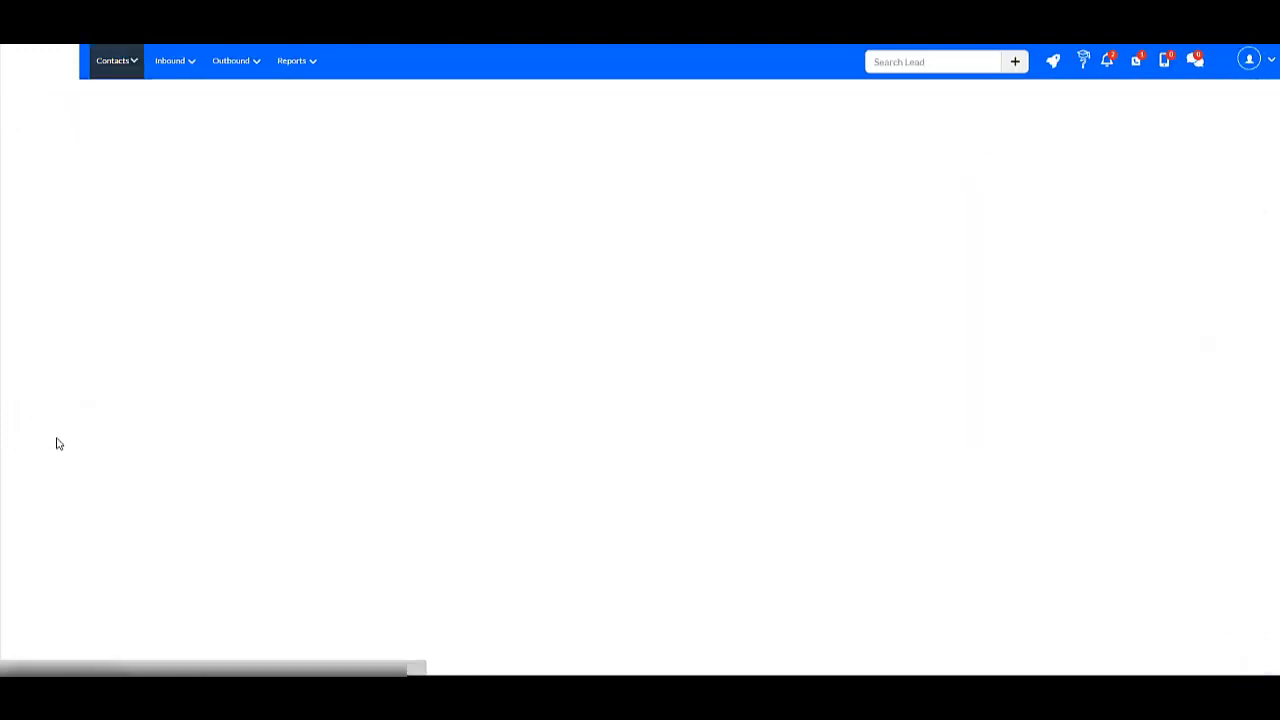